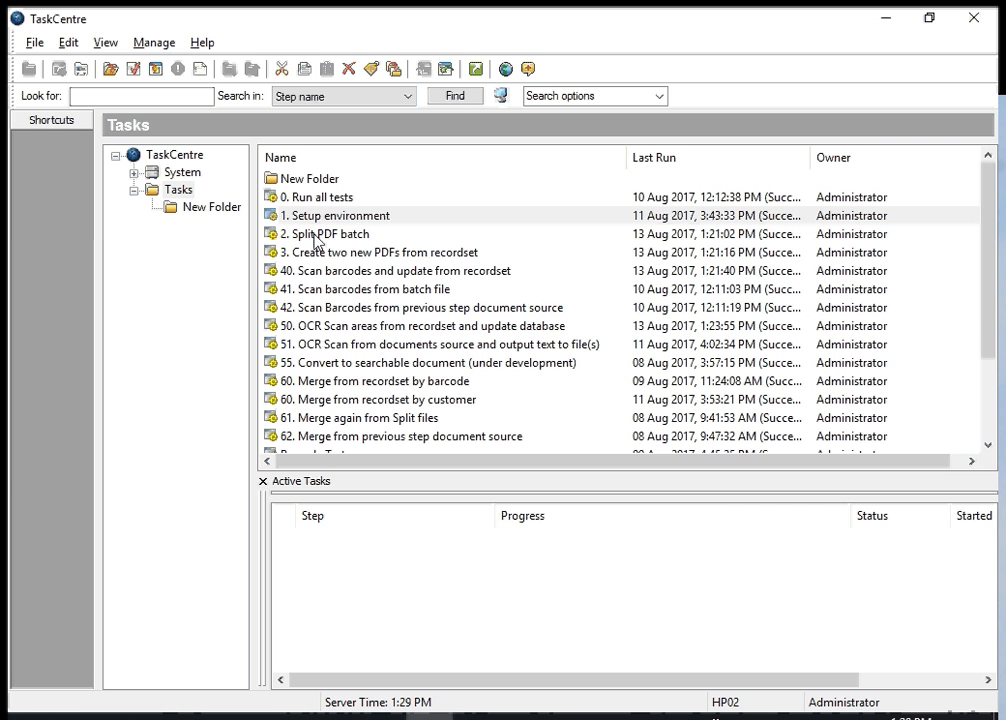
Switch from TaskCentre to the C:\tests folder in File Explorer and open Batch 1.pdf
{"action": "left_click", "coordinate": [884, 25]}
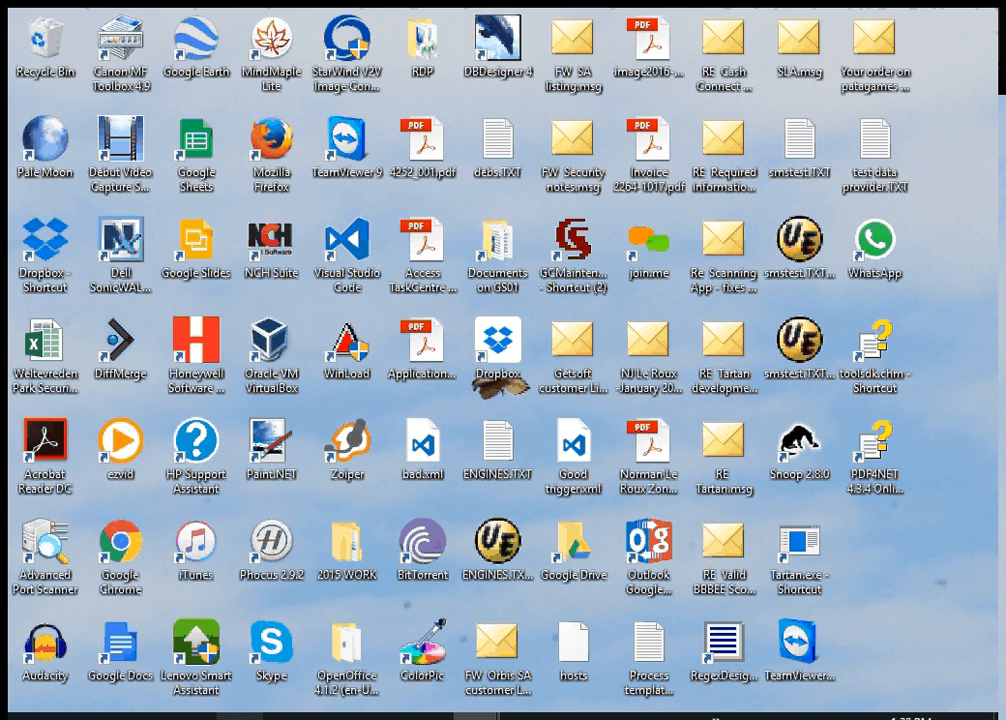
{"action": "left_click", "coordinate": [239, 716]}
{"action": "left_click", "coordinate": [314, 165]}
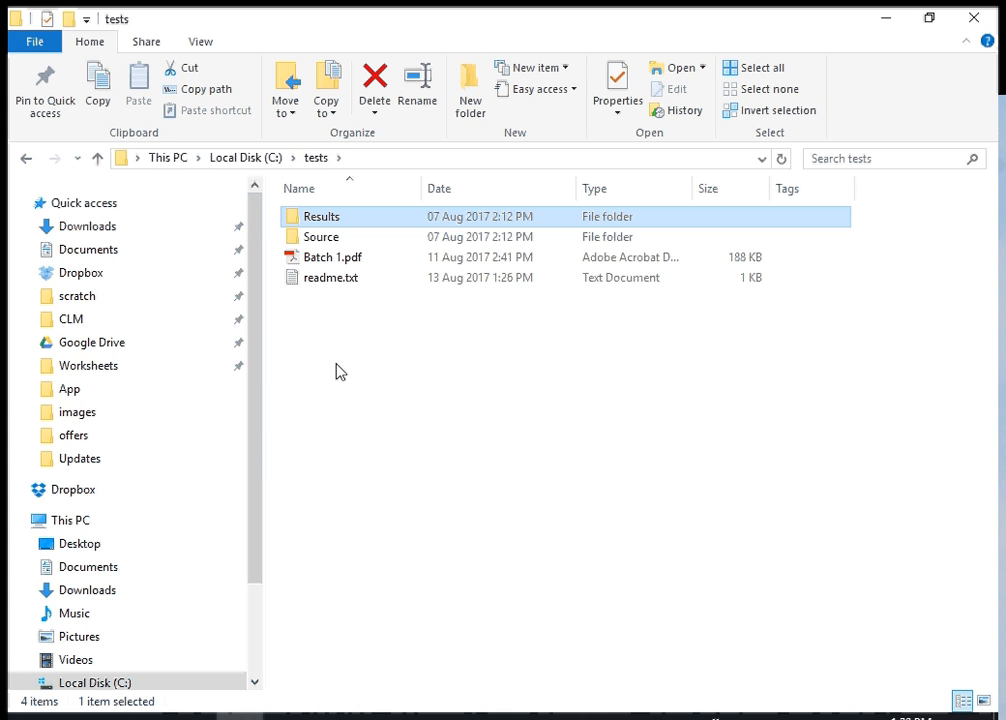
{"action": "left_click", "coordinate": [315, 265]}
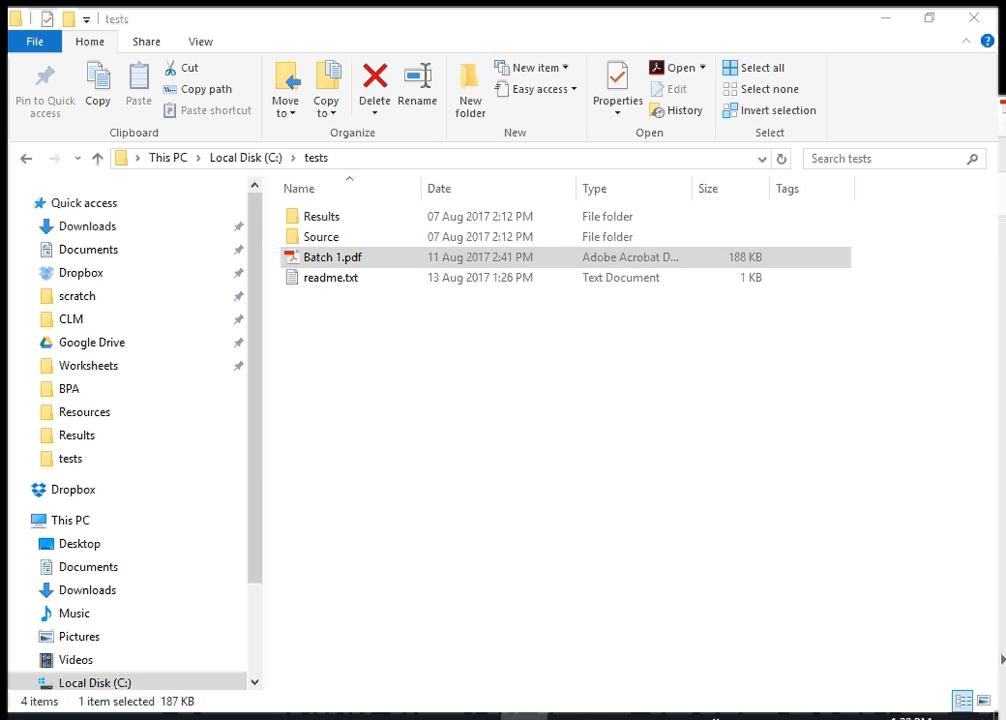
Bring the Batch 1.pdf window fully into view, maximize it and set the zoom to 50%
{"action": "left_click_drag", "start_coordinate": [1004, 108], "coordinate": [469, 67]}
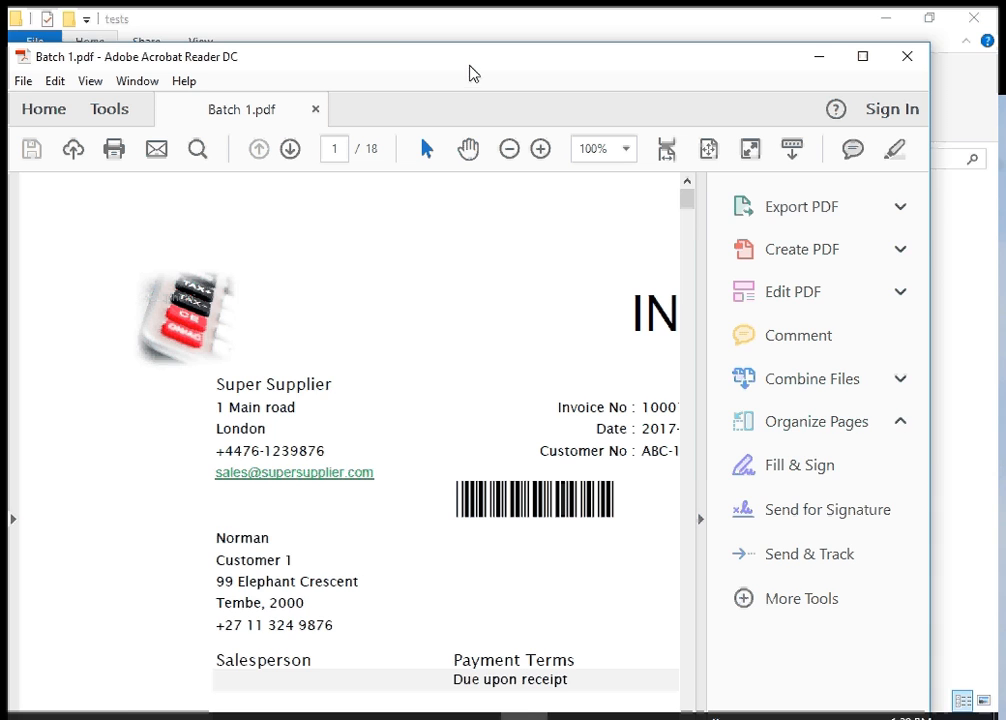
{"action": "double_click", "coordinate": [470, 55]}
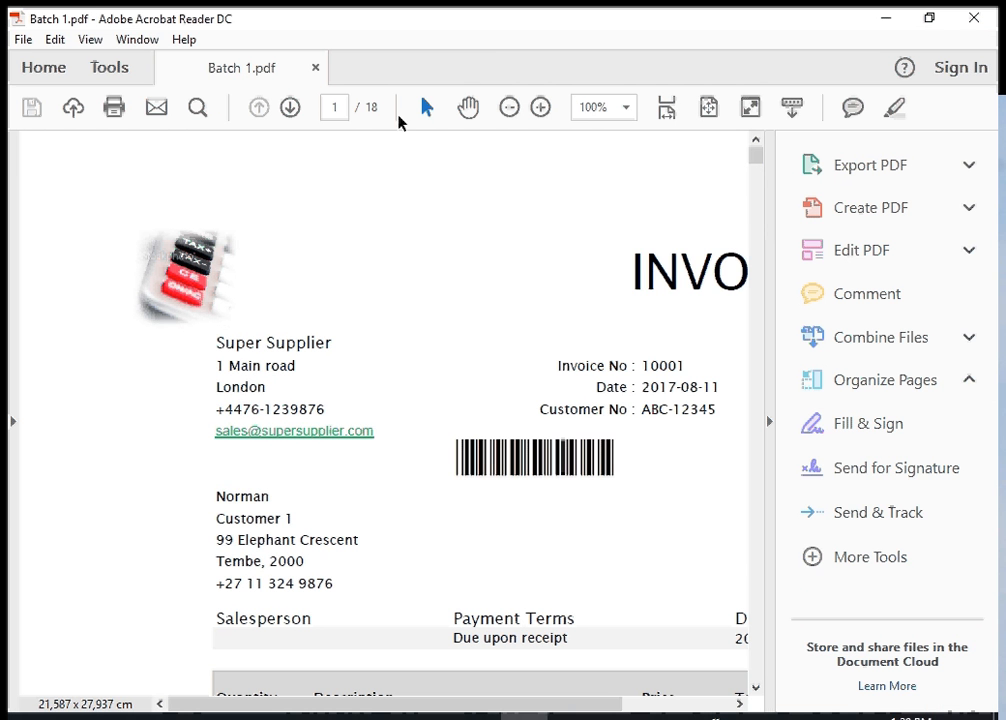
{"action": "left_click", "coordinate": [627, 108]}
{"action": "left_click", "coordinate": [682, 196]}
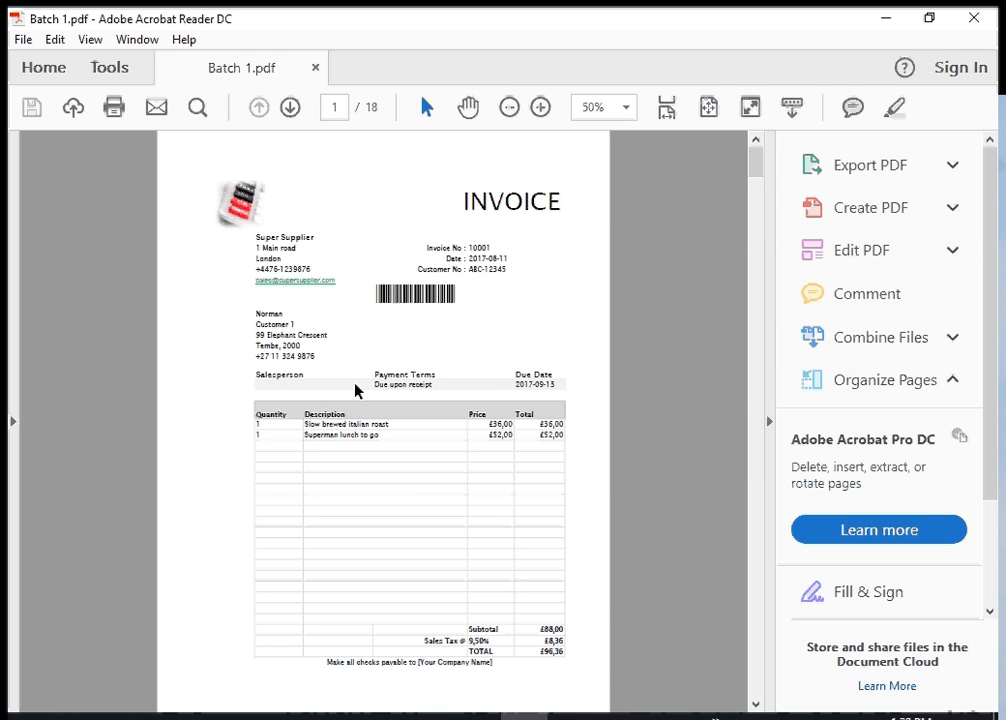
Look through pages 1 to 6 of the batch to examine the document types, highlighting the INVOICE title on page 6
{"action": "scroll", "coordinate": [384, 301], "scroll_direction": "down", "scroll_amount": 10}
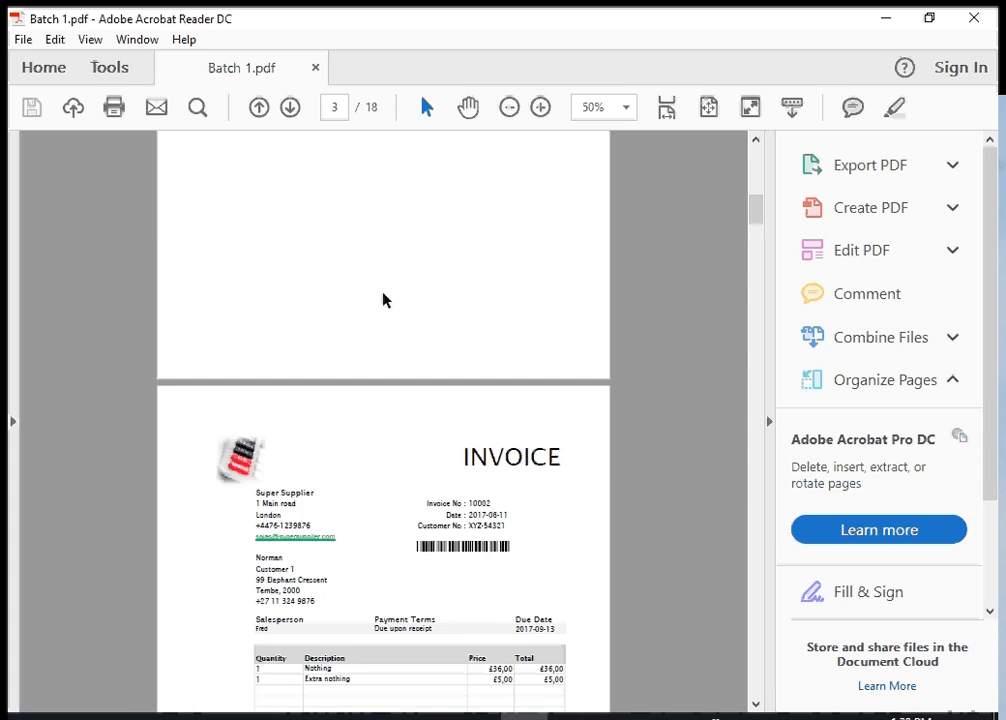
{"action": "scroll", "coordinate": [384, 299], "scroll_direction": "down", "scroll_amount": 10}
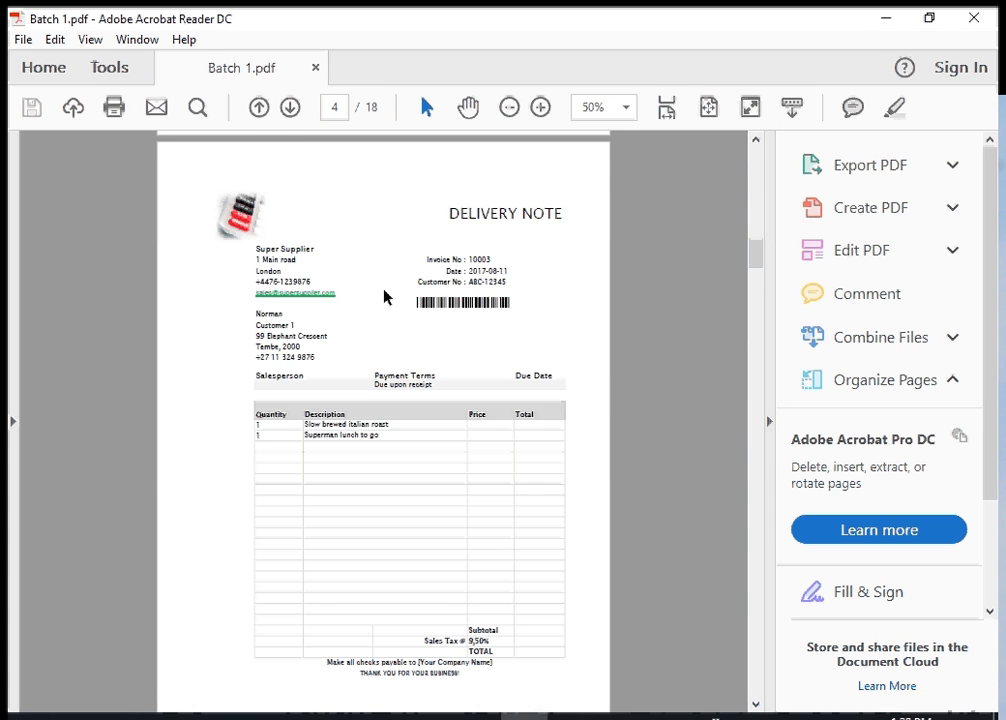
{"action": "scroll", "coordinate": [384, 296], "scroll_direction": "down", "scroll_amount": 10}
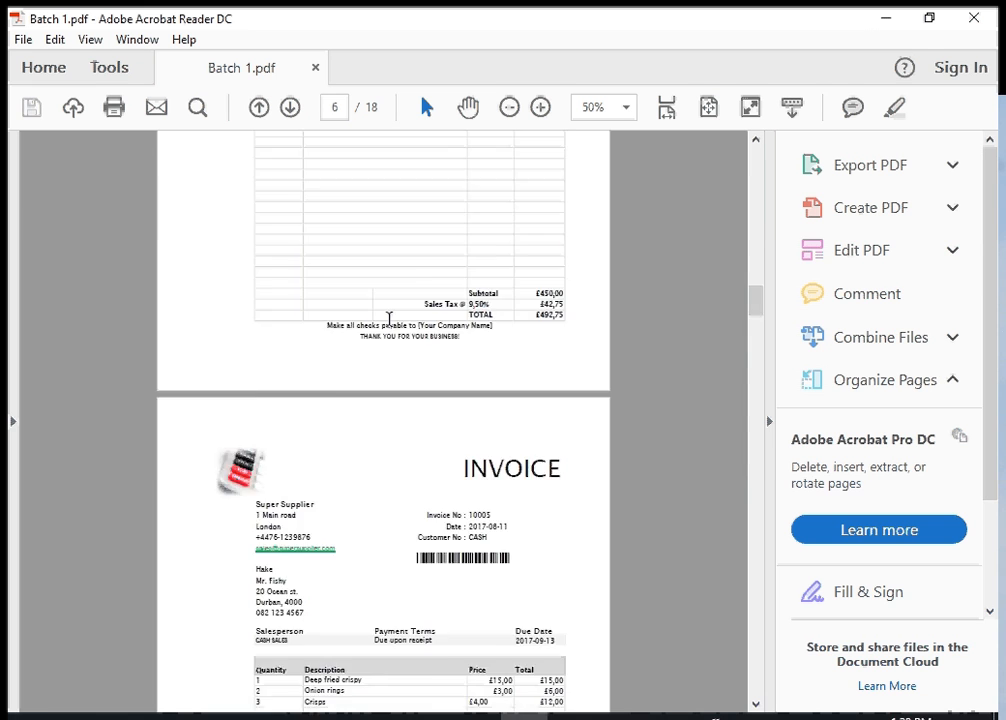
{"action": "scroll", "coordinate": [390, 320], "scroll_direction": "down", "scroll_amount": 5}
{"action": "scroll", "coordinate": [390, 322], "scroll_direction": "up", "scroll_amount": 3}
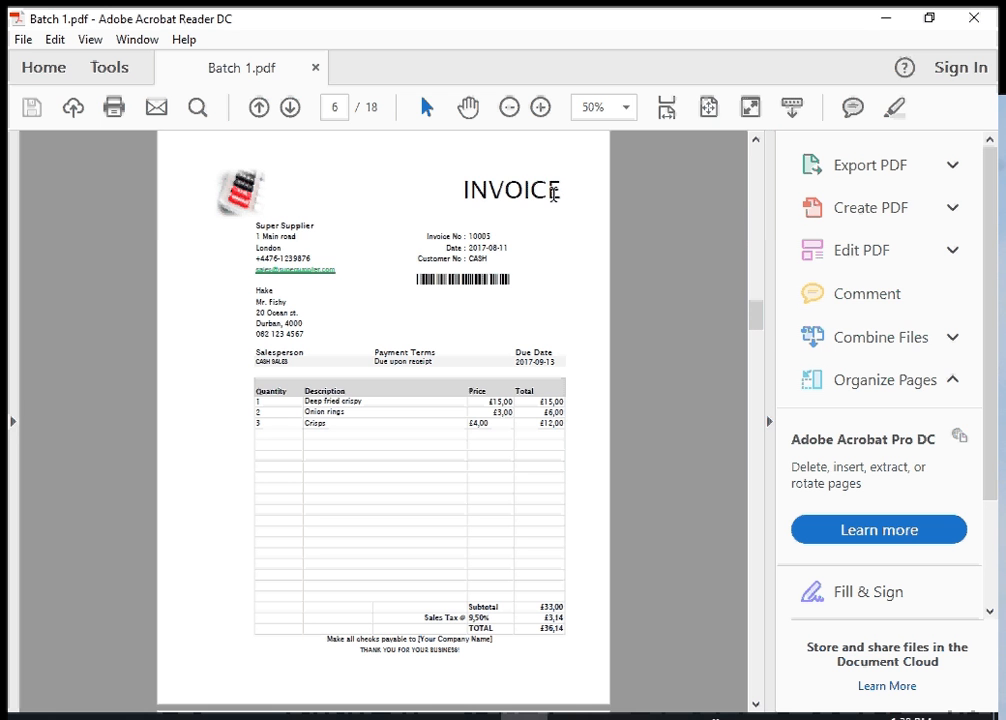
{"action": "left_click_drag", "start_coordinate": [553, 193], "coordinate": [445, 189]}
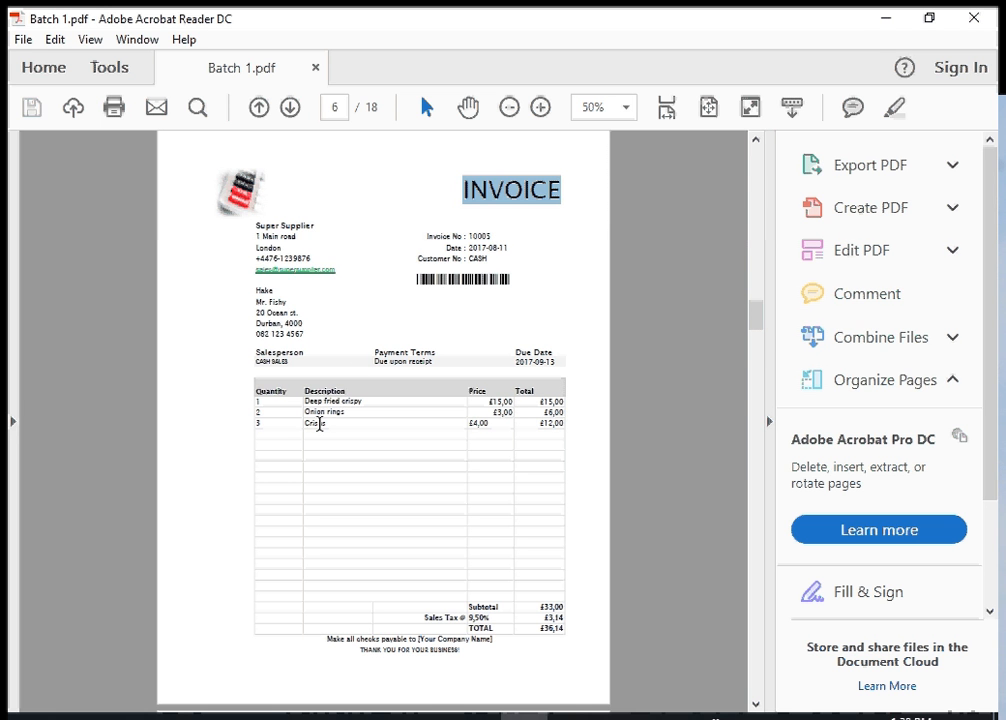
{"action": "left_click", "coordinate": [349, 258]}
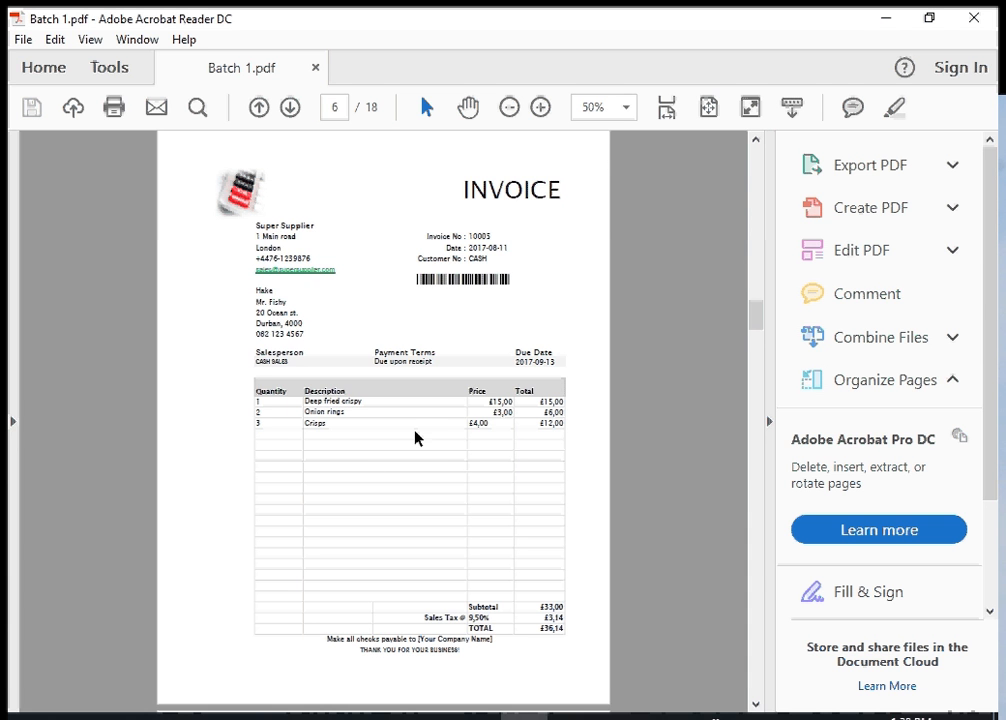
Return to the first invoice and examine how it continues on page 2, highlighting the "THANK YOU FOR YOUR BUSINESS!" line
{"action": "scroll", "coordinate": [406, 429], "scroll_direction": "up", "scroll_amount": 5}
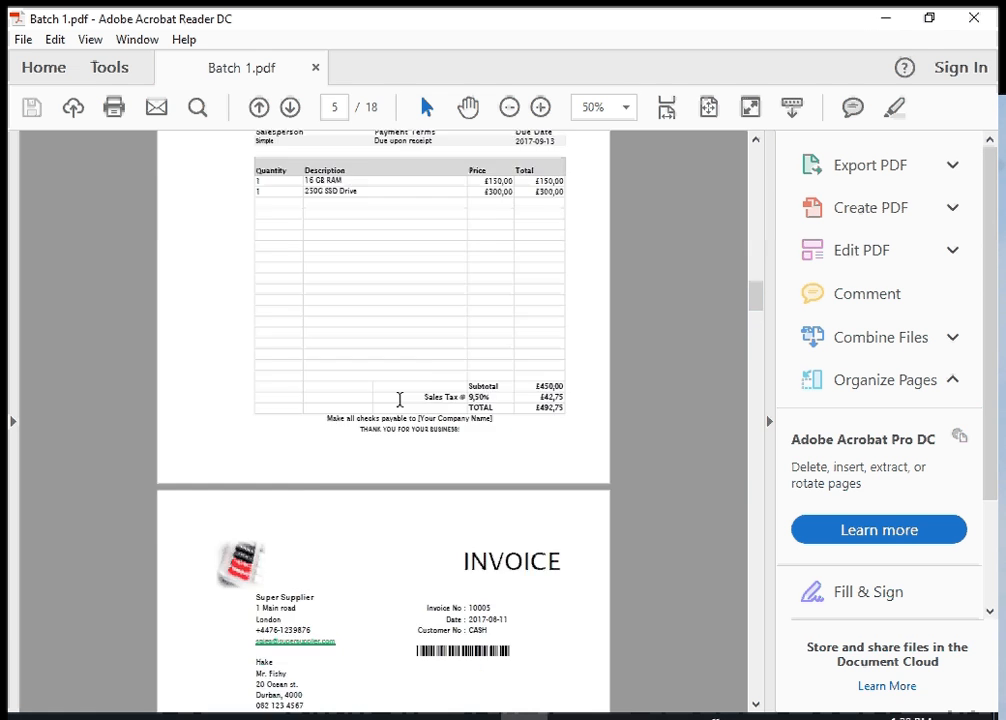
{"action": "scroll", "coordinate": [399, 400], "scroll_direction": "up", "scroll_amount": 15}
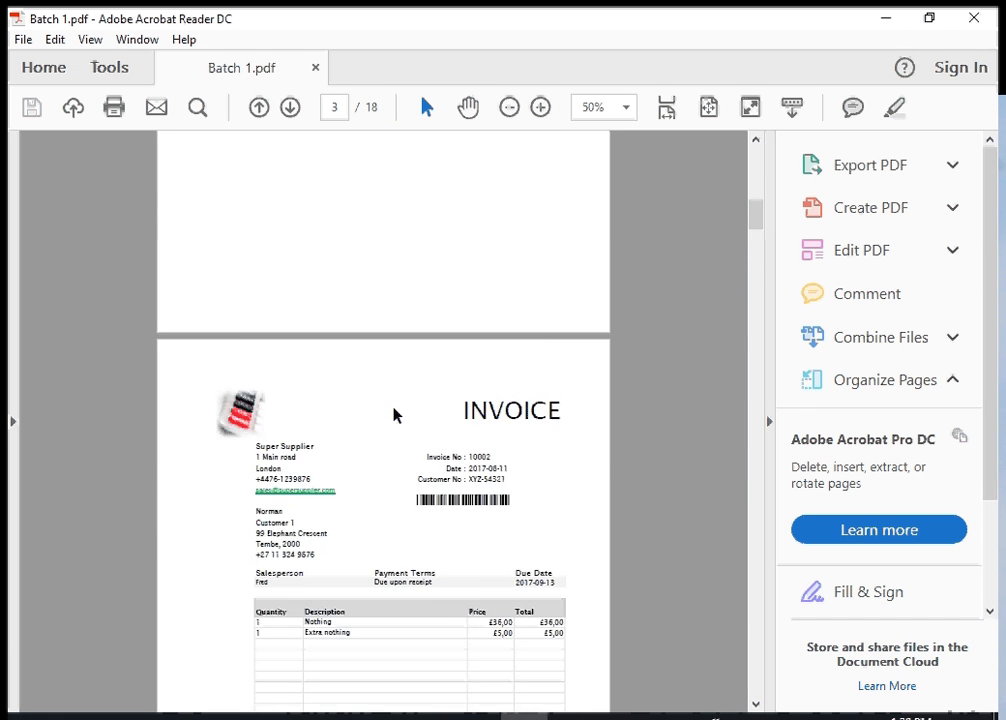
{"action": "scroll", "coordinate": [394, 413], "scroll_direction": "up", "scroll_amount": 15}
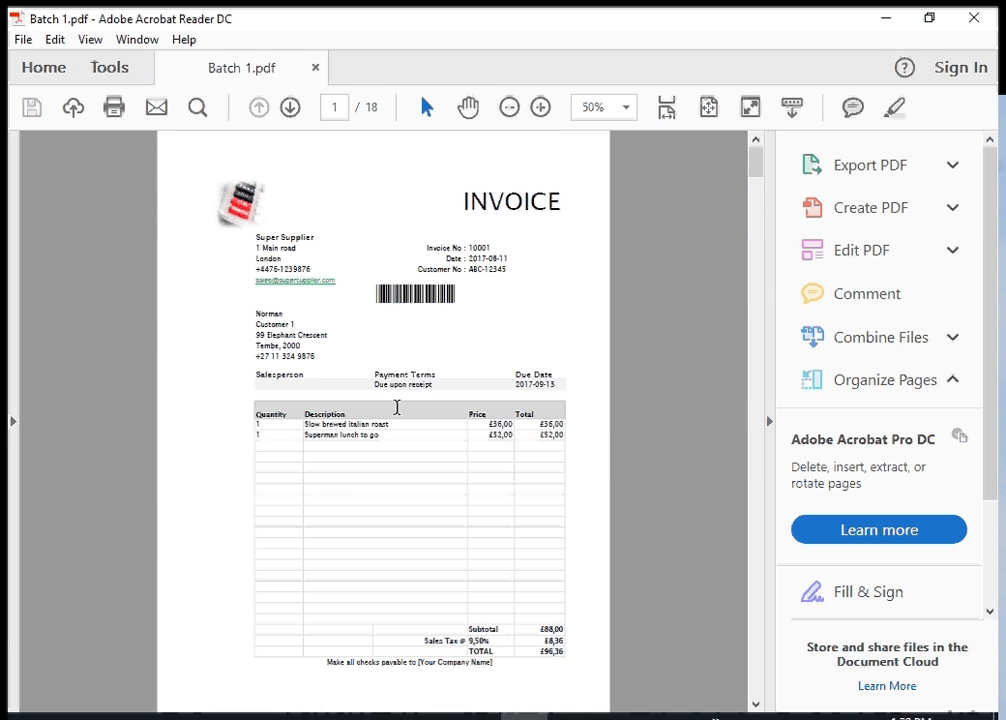
{"action": "scroll", "coordinate": [326, 370], "scroll_direction": "down", "scroll_amount": 7}
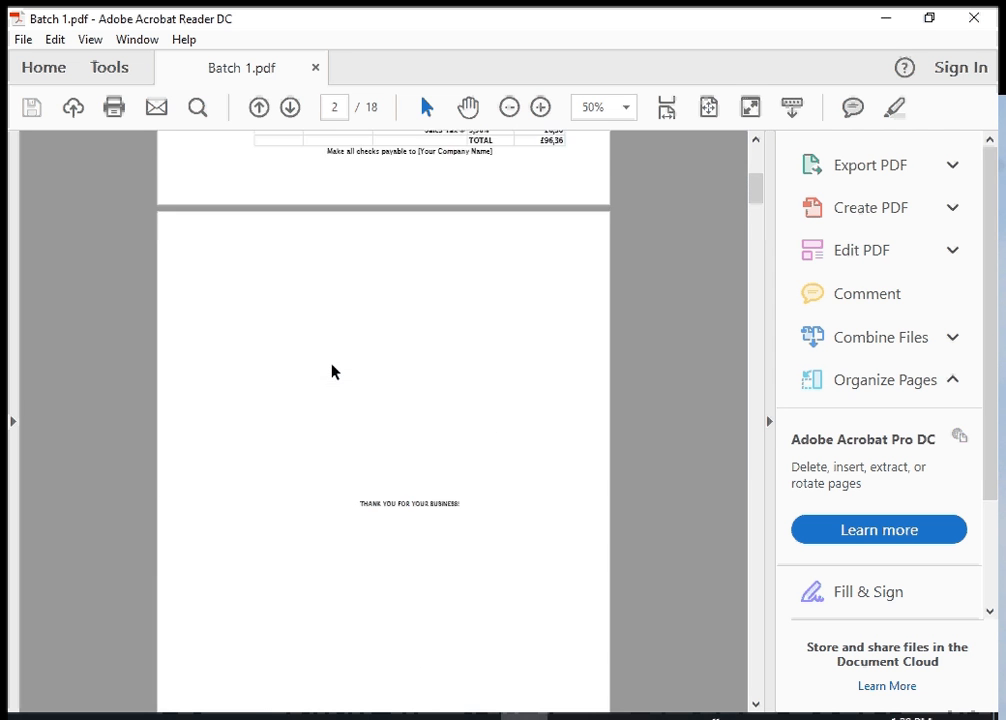
{"action": "scroll", "coordinate": [332, 371], "scroll_direction": "down", "scroll_amount": 5}
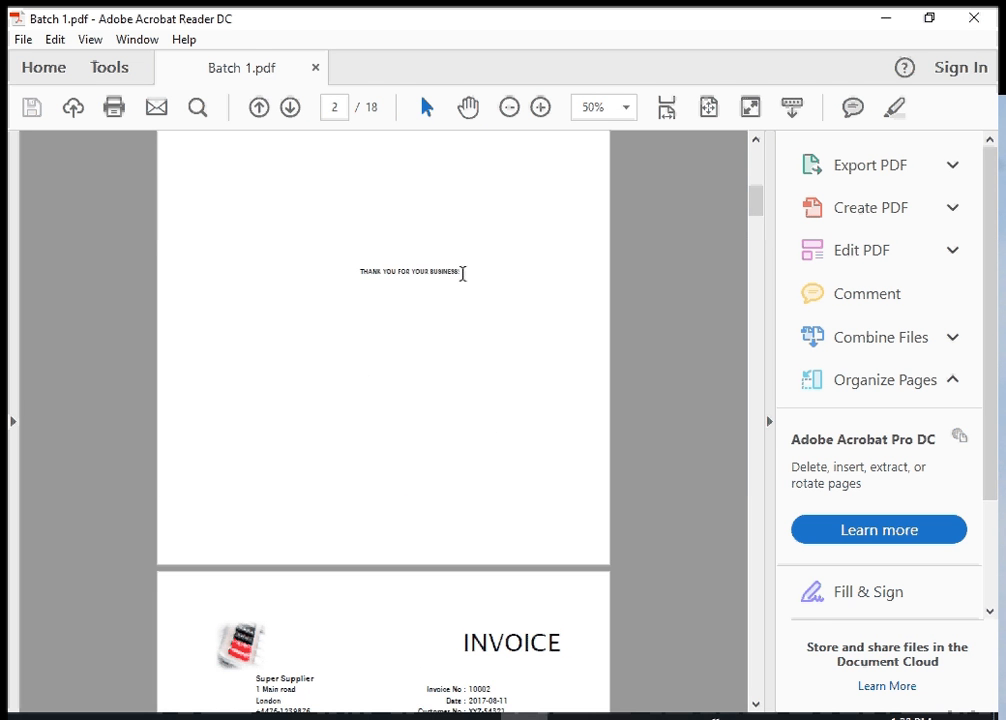
{"action": "left_click_drag", "start_coordinate": [447, 274], "coordinate": [346, 285]}
{"action": "scroll", "coordinate": [344, 352], "scroll_direction": "up", "scroll_amount": 8}
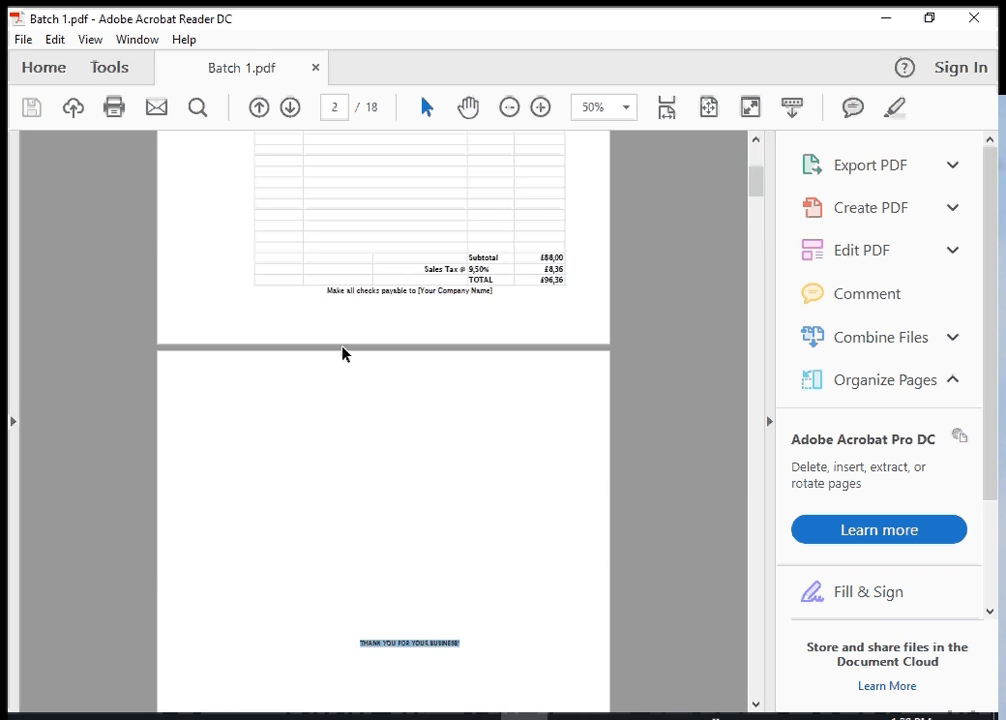
{"action": "scroll", "coordinate": [342, 352], "scroll_direction": "up", "scroll_amount": 7}
Compare the invoice on page 3 with the one on pages 1 and 2, highlighting the closing line on page 3
{"action": "scroll", "coordinate": [344, 360], "scroll_direction": "down", "scroll_amount": 17}
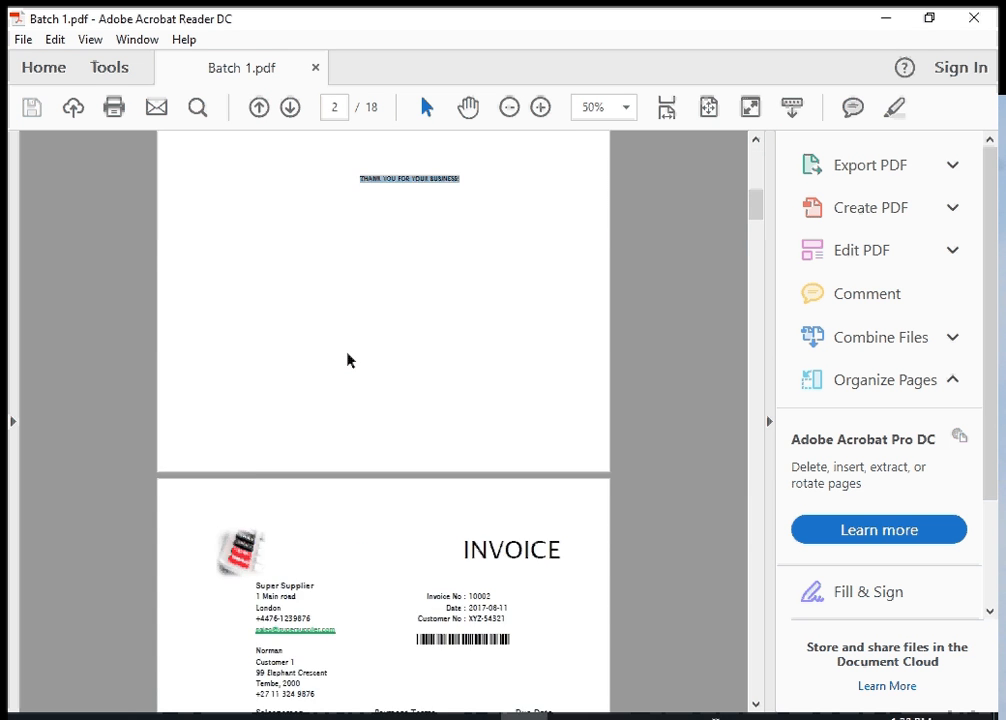
{"action": "scroll", "coordinate": [348, 358], "scroll_direction": "down", "scroll_amount": 10}
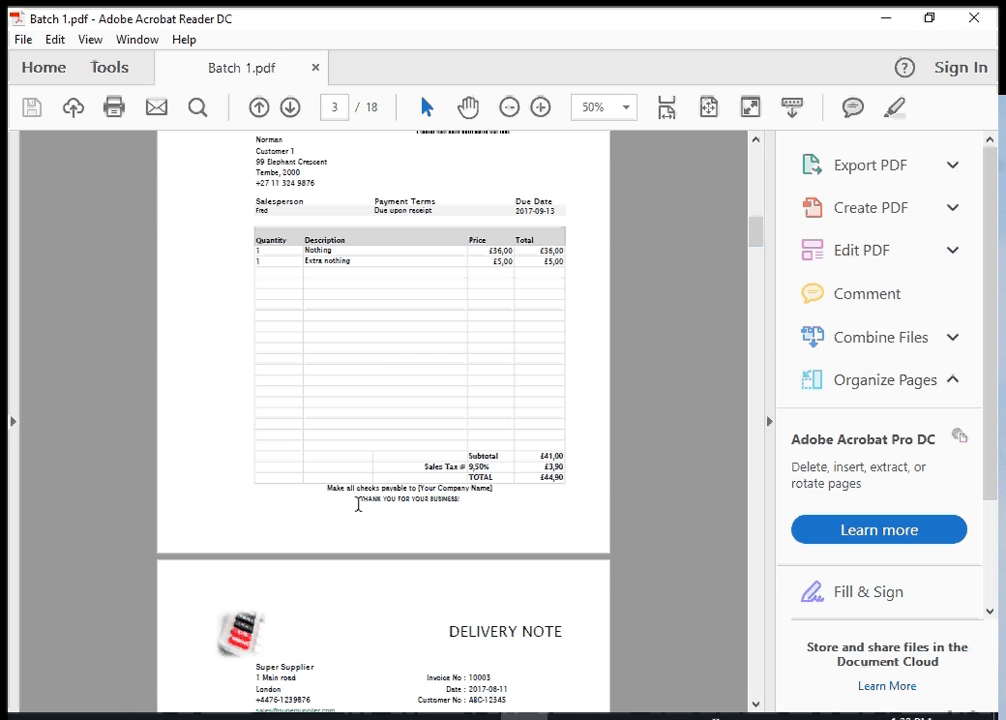
{"action": "left_click_drag", "start_coordinate": [357, 497], "coordinate": [460, 498]}
{"action": "scroll", "coordinate": [447, 467], "scroll_direction": "up", "scroll_amount": 3}
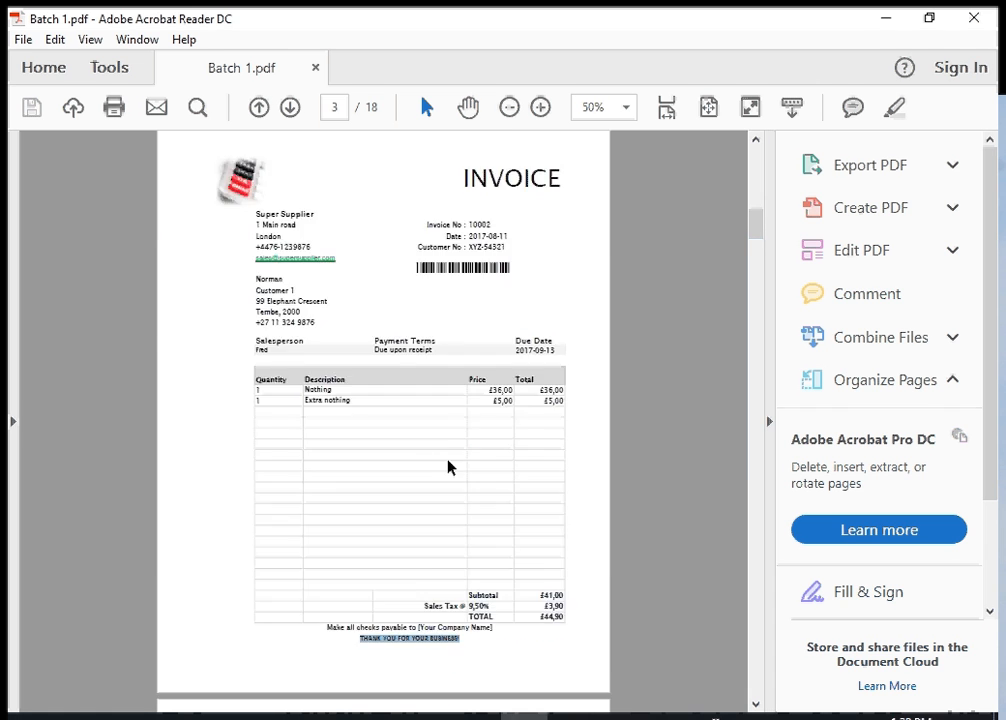
{"action": "scroll", "coordinate": [448, 466], "scroll_direction": "up", "scroll_amount": 20}
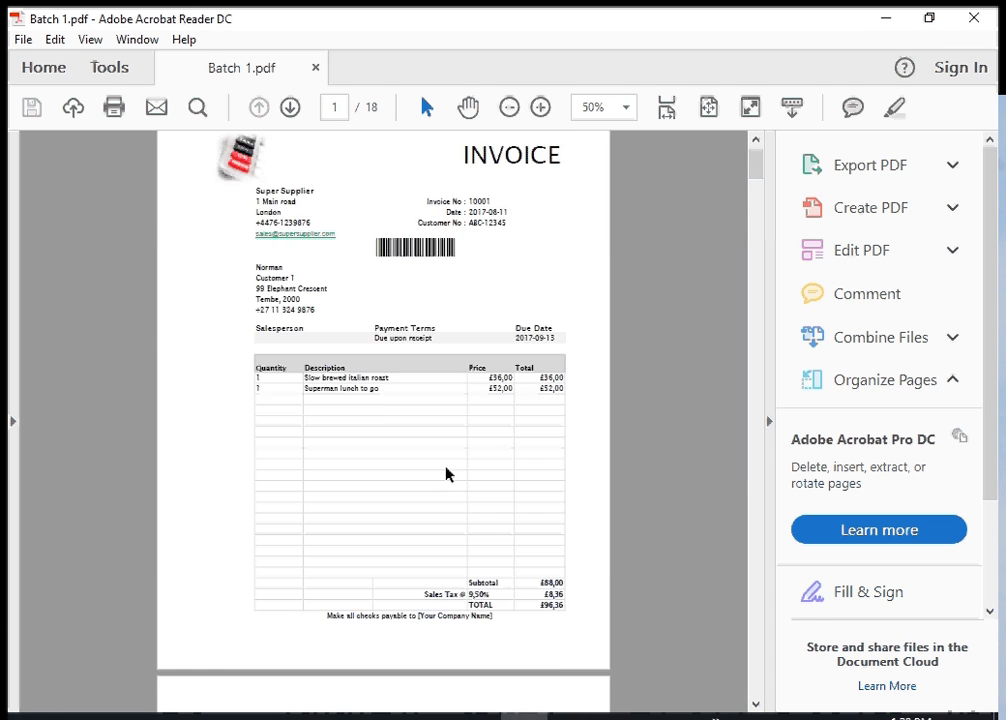
{"action": "scroll", "coordinate": [447, 474], "scroll_direction": "up", "scroll_amount": 1}
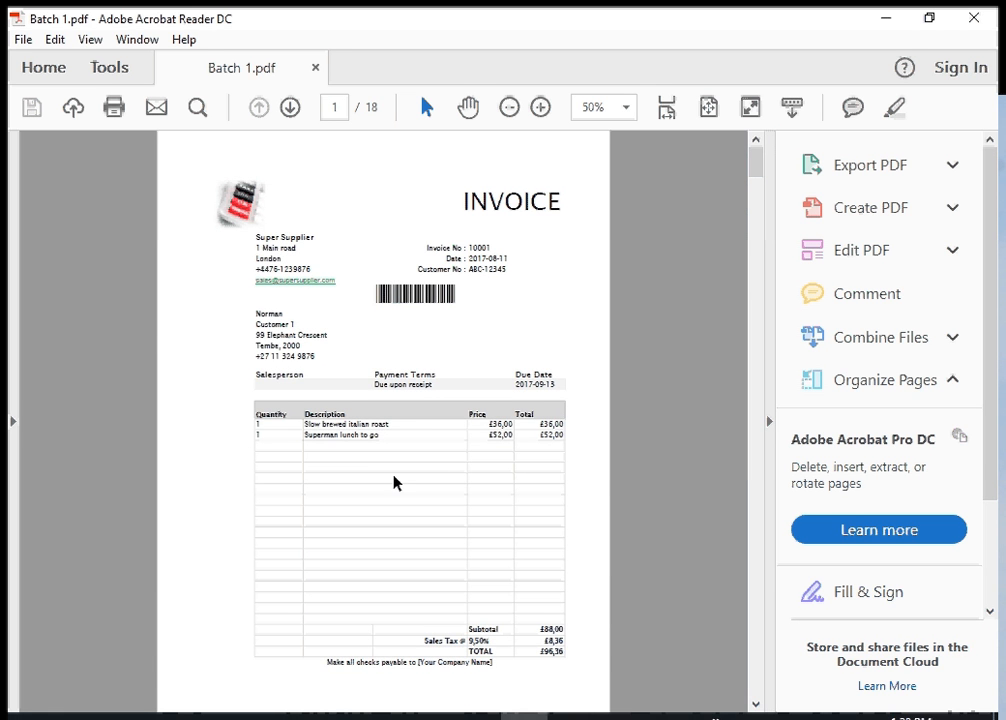
{"action": "scroll", "coordinate": [390, 468], "scroll_direction": "down", "scroll_amount": 15}
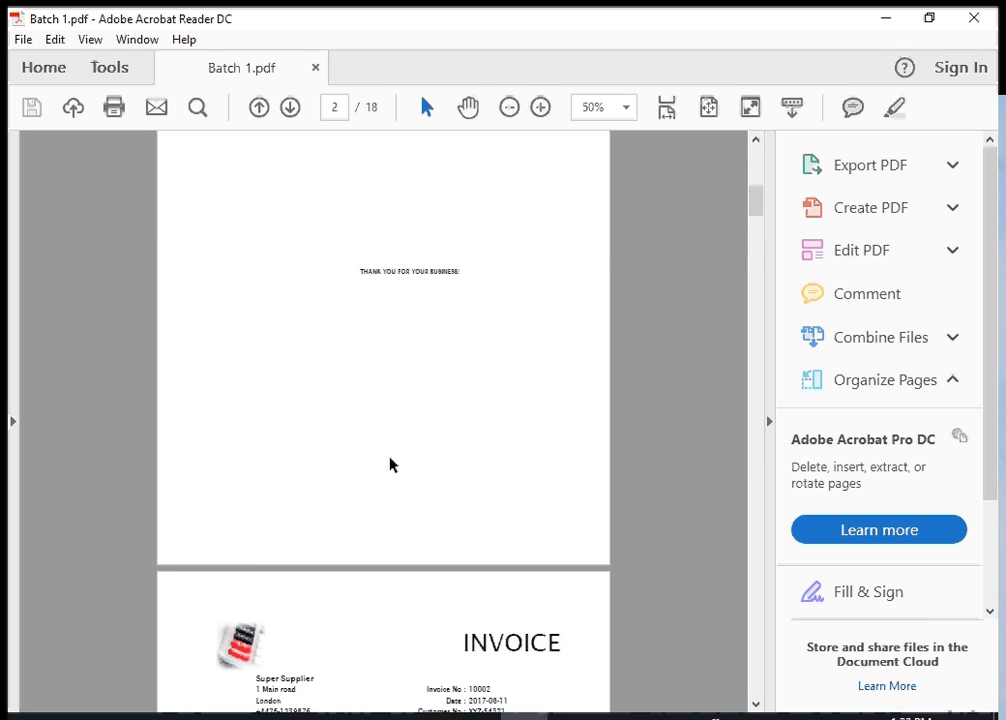
{"action": "scroll", "coordinate": [390, 464], "scroll_direction": "down", "scroll_amount": 7}
{"action": "scroll", "coordinate": [393, 464], "scroll_direction": "up", "scroll_amount": 2}
{"action": "scroll", "coordinate": [394, 465], "scroll_direction": "down", "scroll_amount": 3}
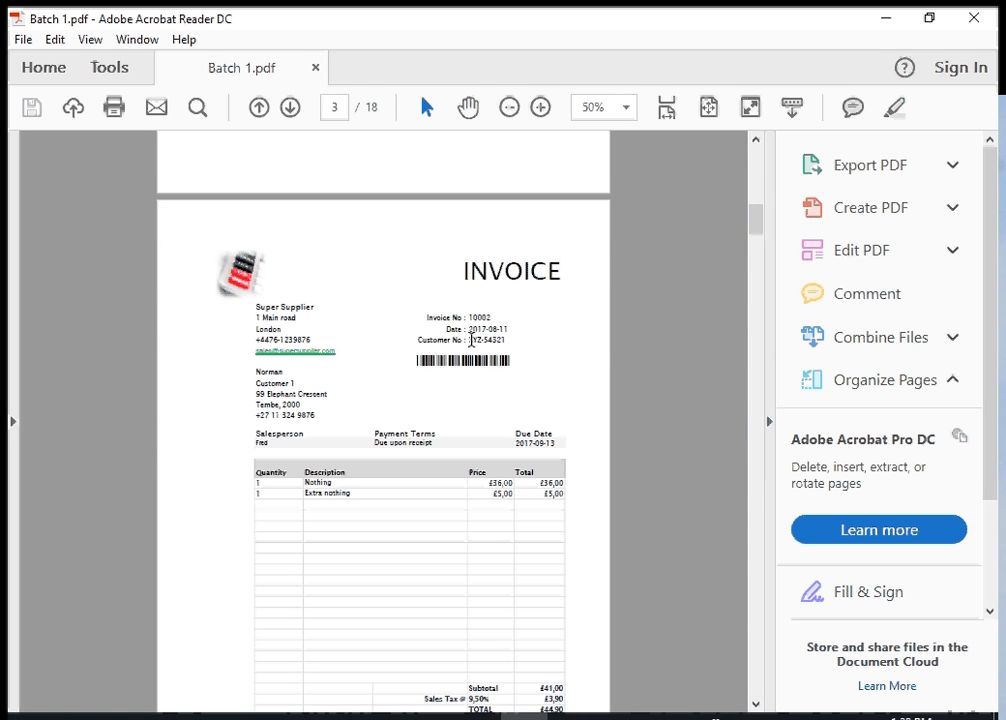
Close the PDF, check the contents of the Results folder and return to the tests folder
{"action": "left_click", "coordinate": [974, 18]}
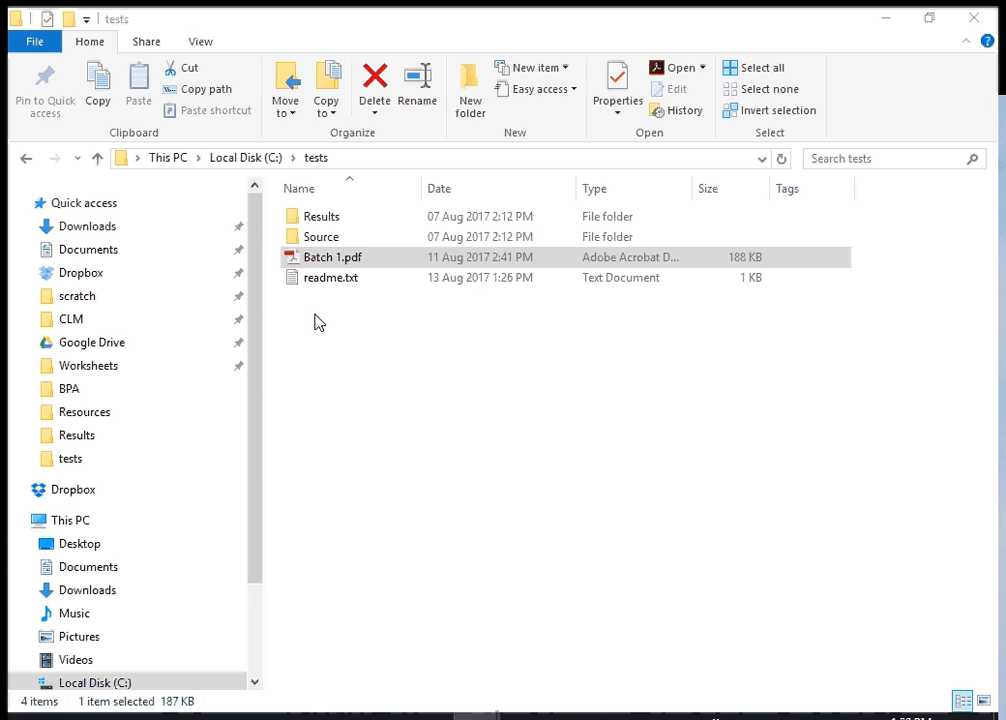
{"action": "double_click", "coordinate": [324, 226]}
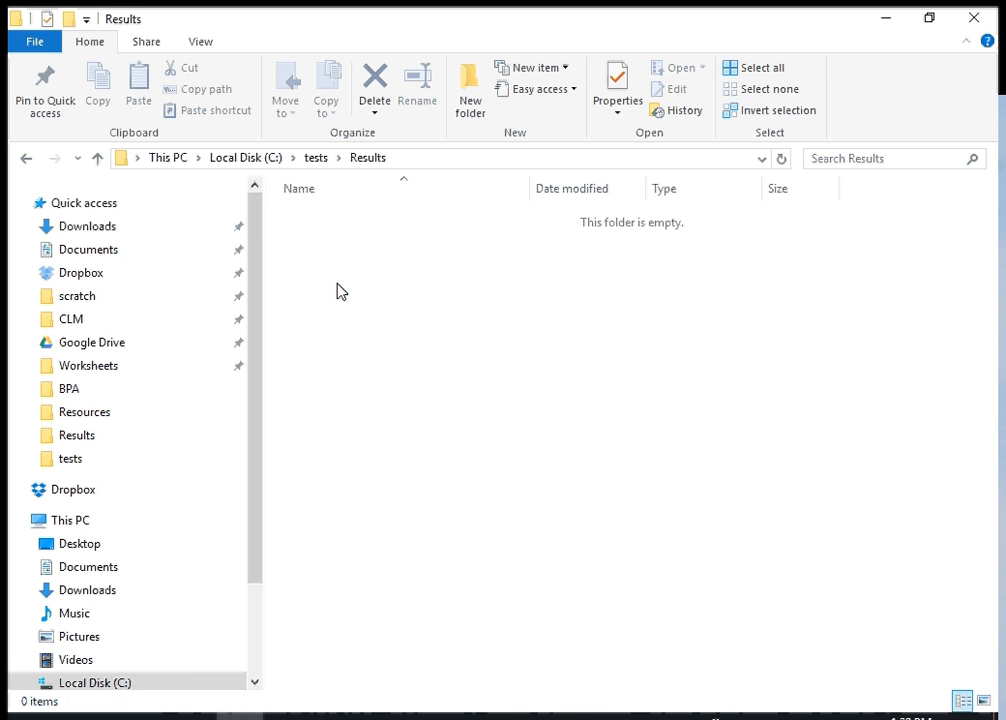
{"action": "left_click", "coordinate": [316, 158]}
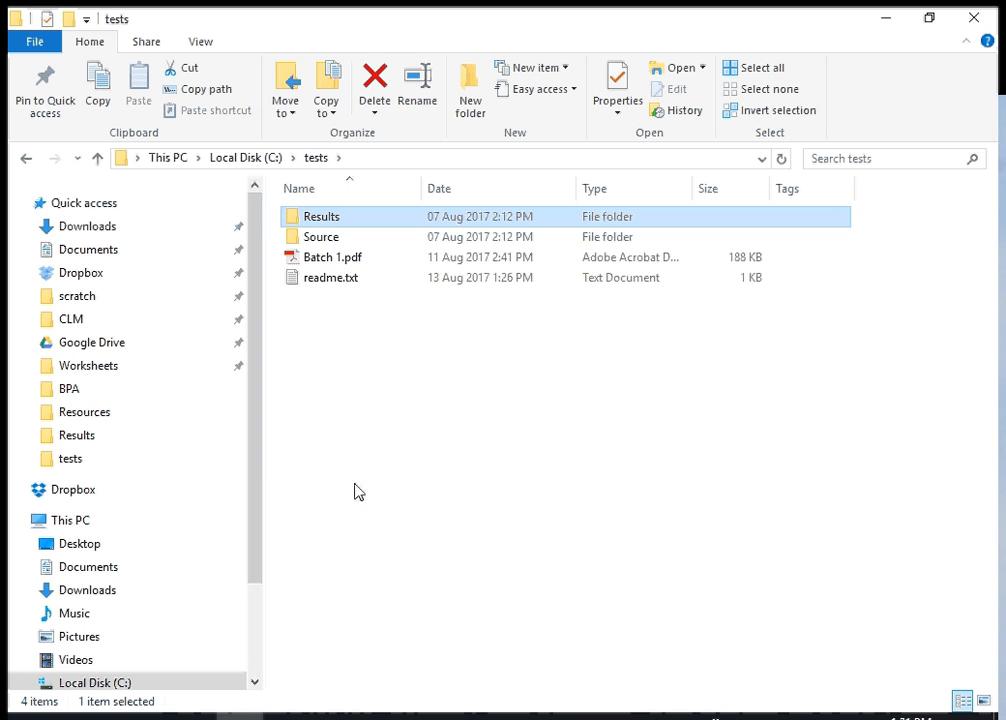
Switch to SQL Server Management Studio, examine the columns of the dbo.documents table and minimize its window
{"action": "left_click", "coordinate": [382, 715]}
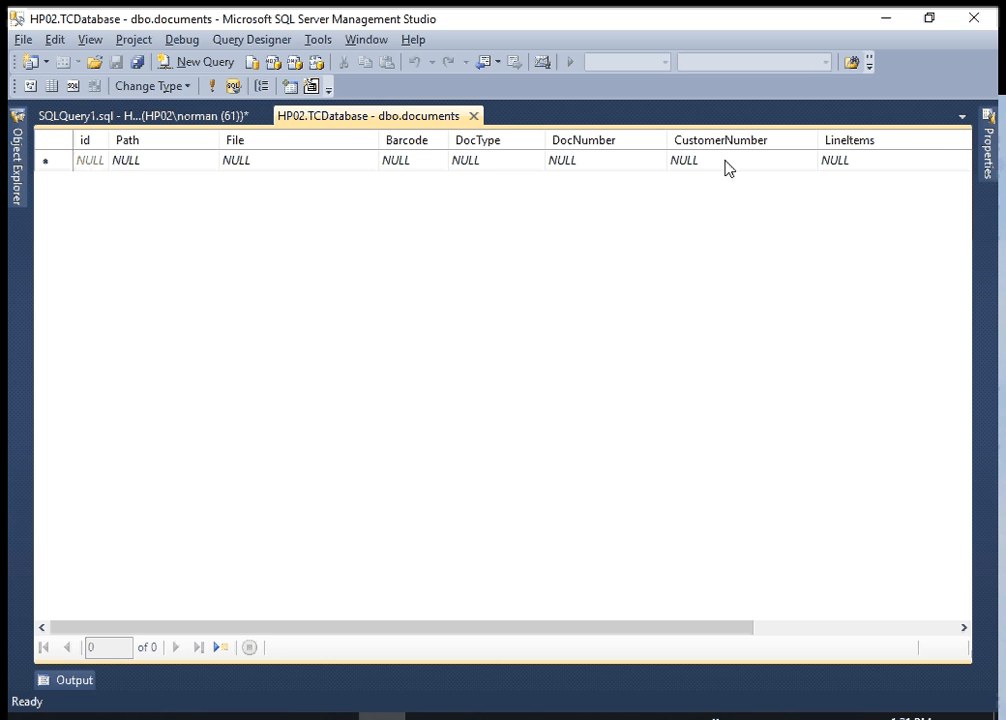
{"action": "left_click", "coordinate": [156, 143]}
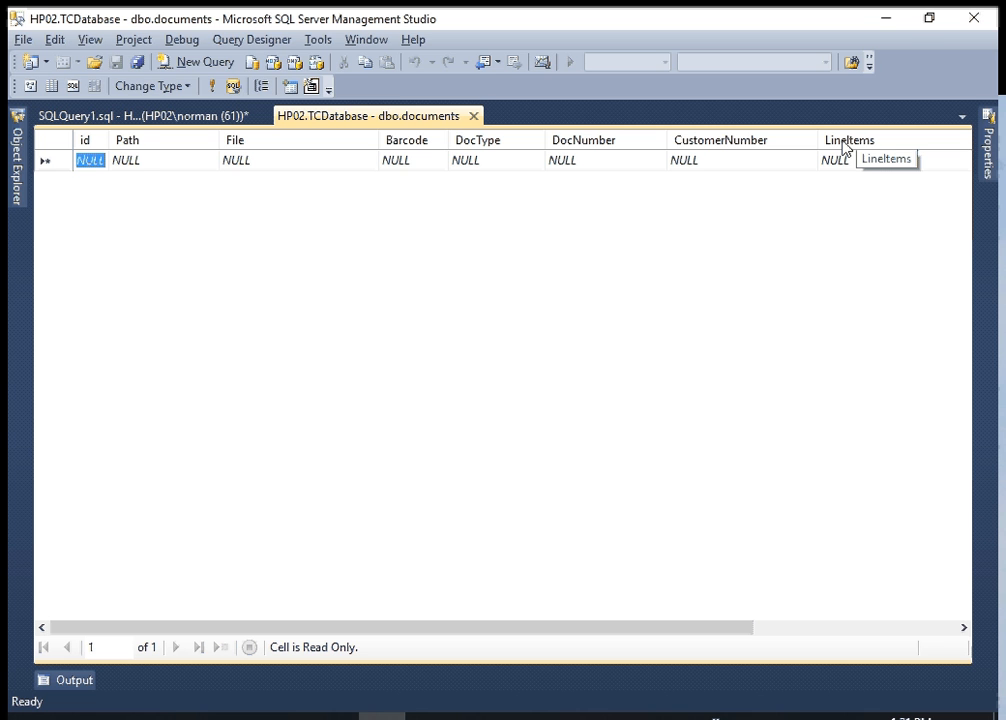
{"action": "left_click", "coordinate": [886, 24]}
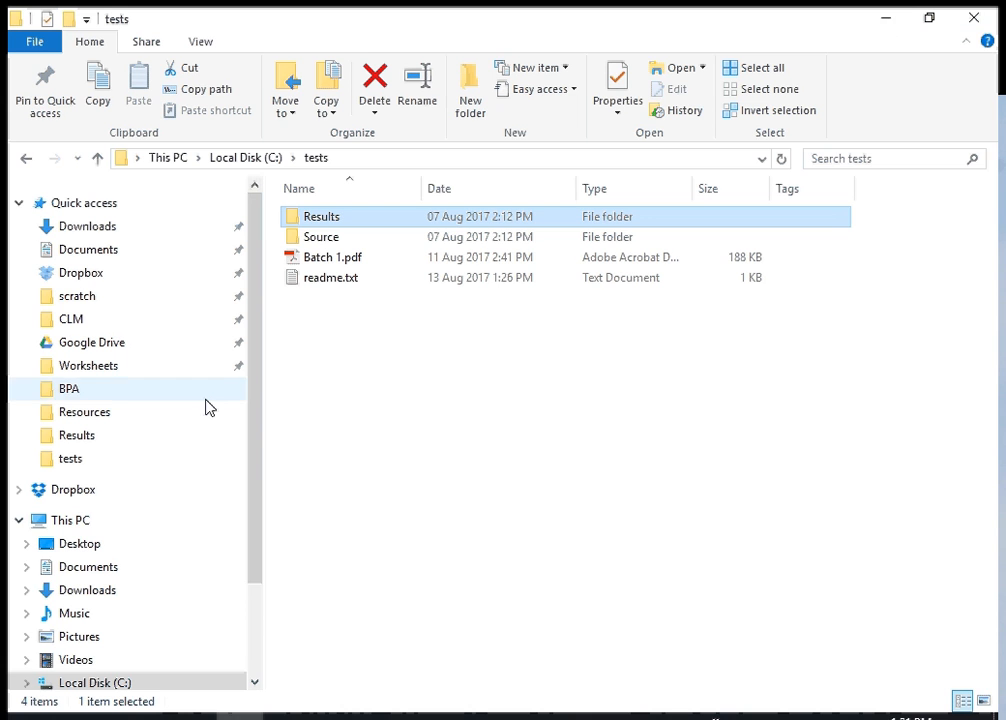
Switch to TaskCentre and open the configuration of the Split PDF file step in the "2. Split PDF batch" task
{"action": "left_click", "coordinate": [414, 717]}
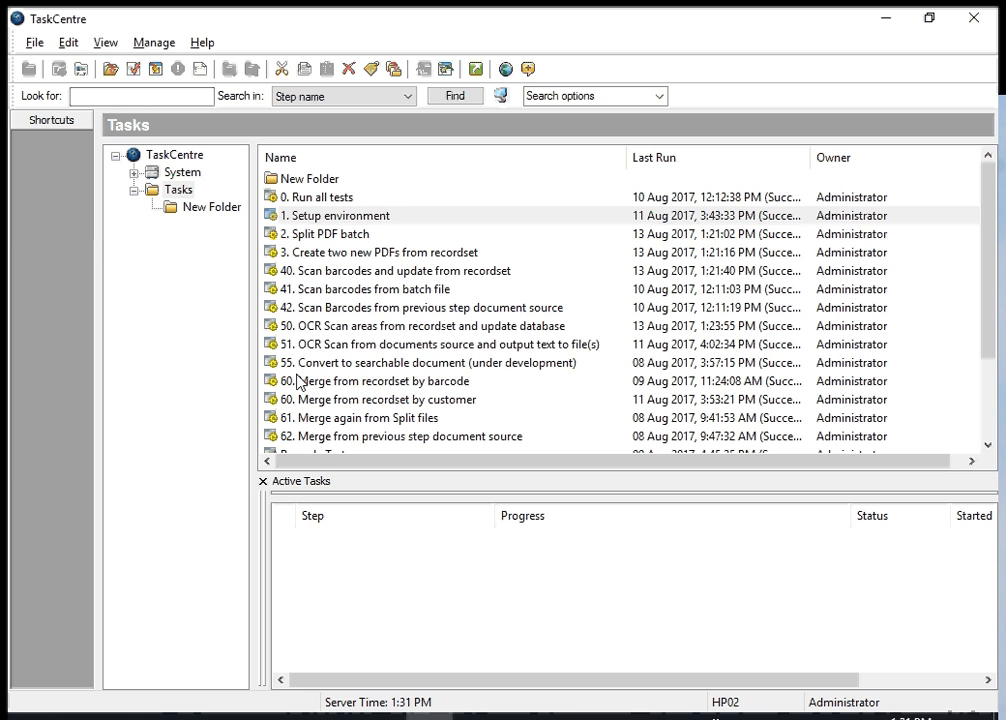
{"action": "left_click", "coordinate": [311, 237]}
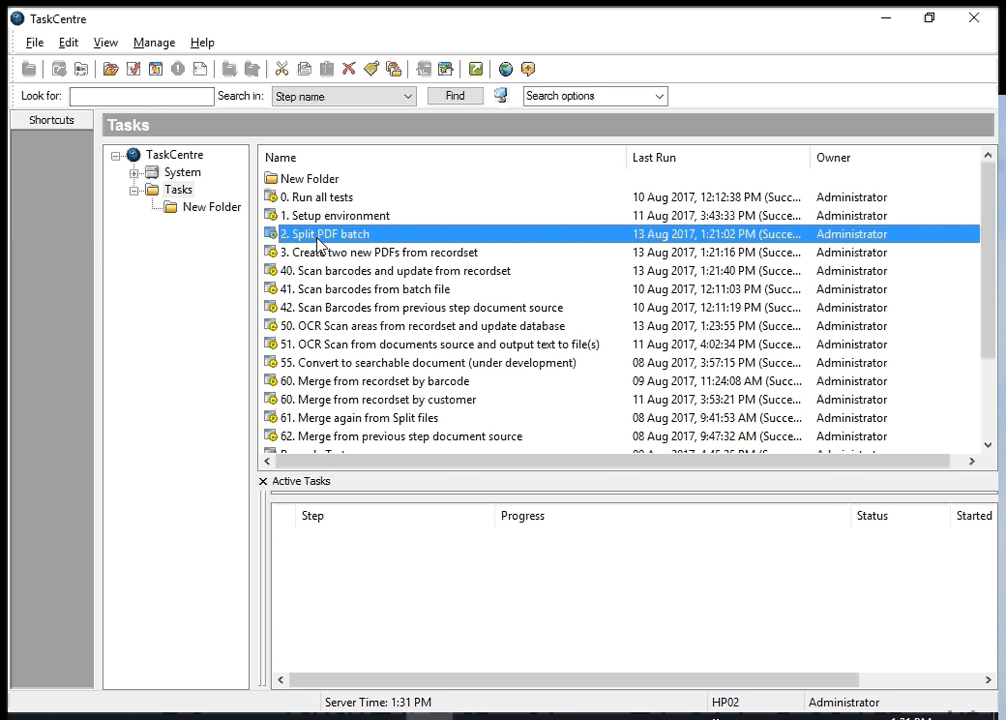
{"action": "double_click", "coordinate": [317, 238]}
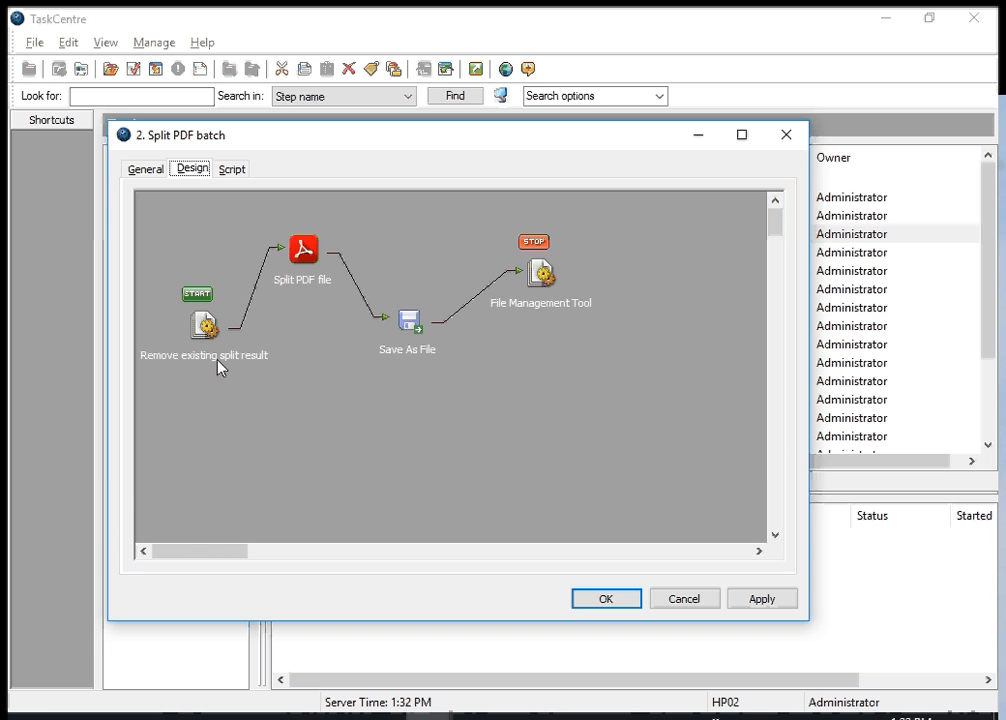
{"action": "double_click", "coordinate": [306, 256]}
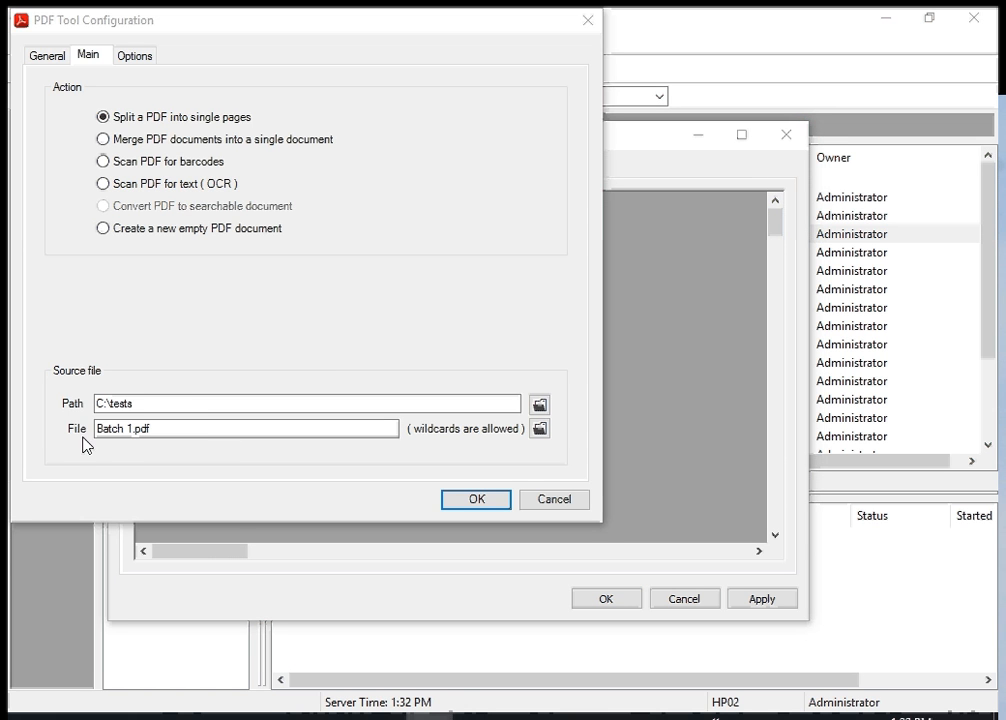
Check the source path and file of the split action, then close the PDF Tool configuration
{"action": "left_click", "coordinate": [155, 404]}
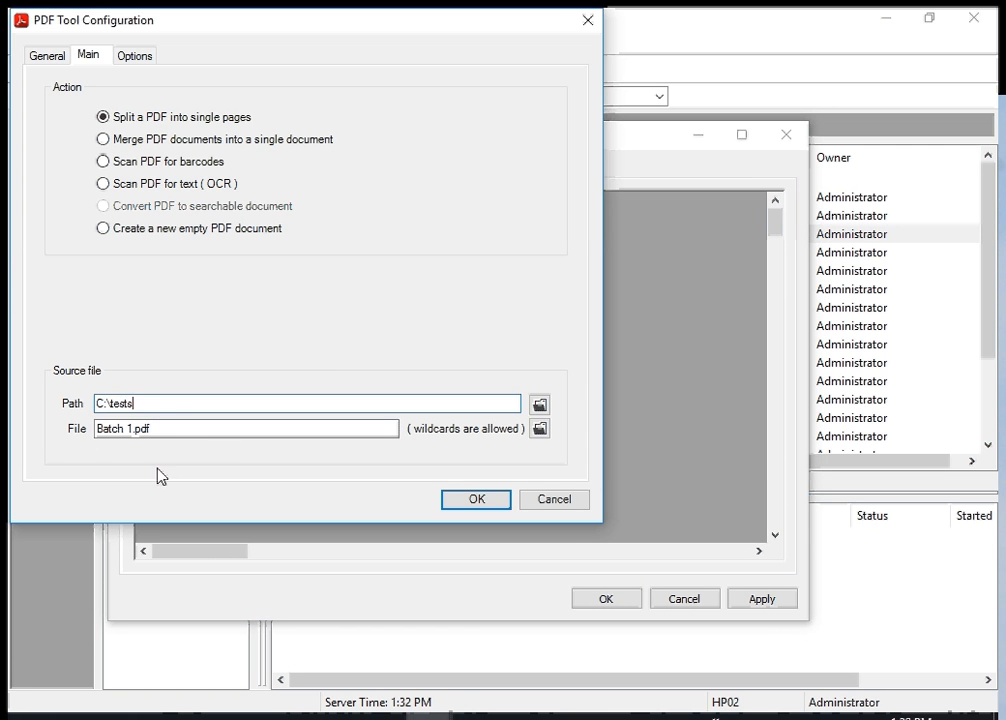
{"action": "left_click", "coordinate": [158, 431]}
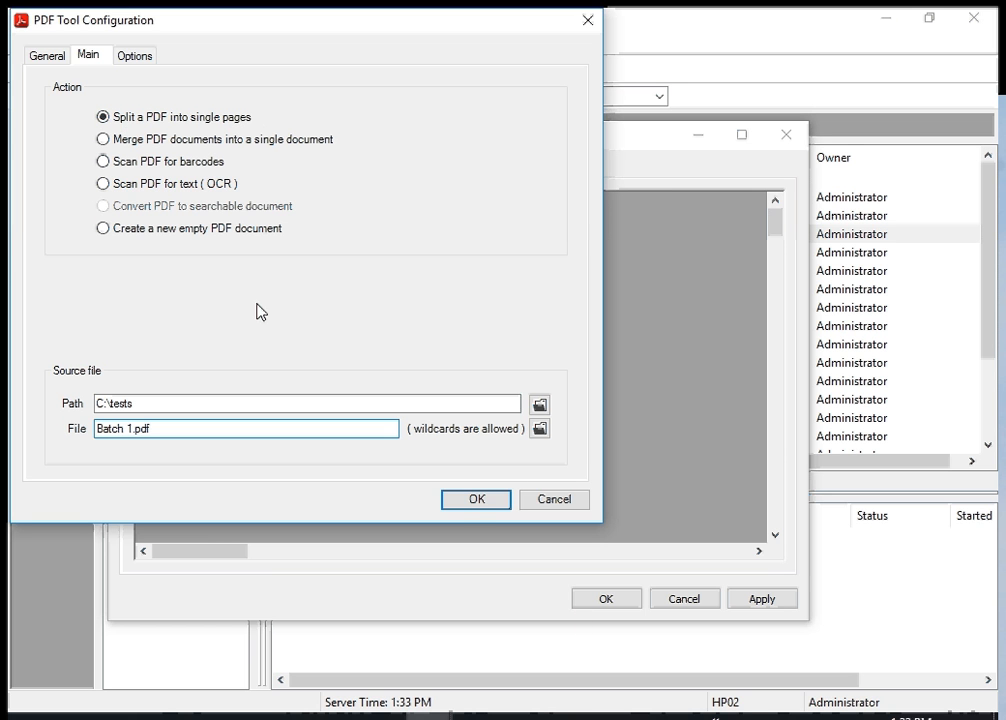
{"action": "left_click", "coordinate": [472, 499]}
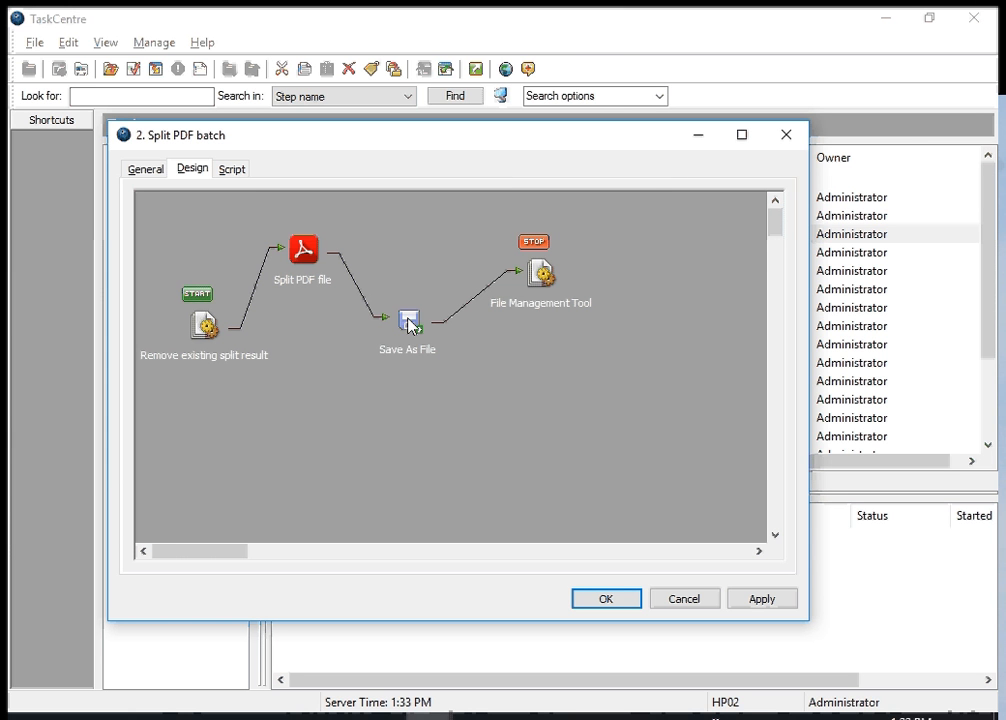
Open the Save As File step and review its document source and its destination path and filename settings
{"action": "double_click", "coordinate": [409, 323]}
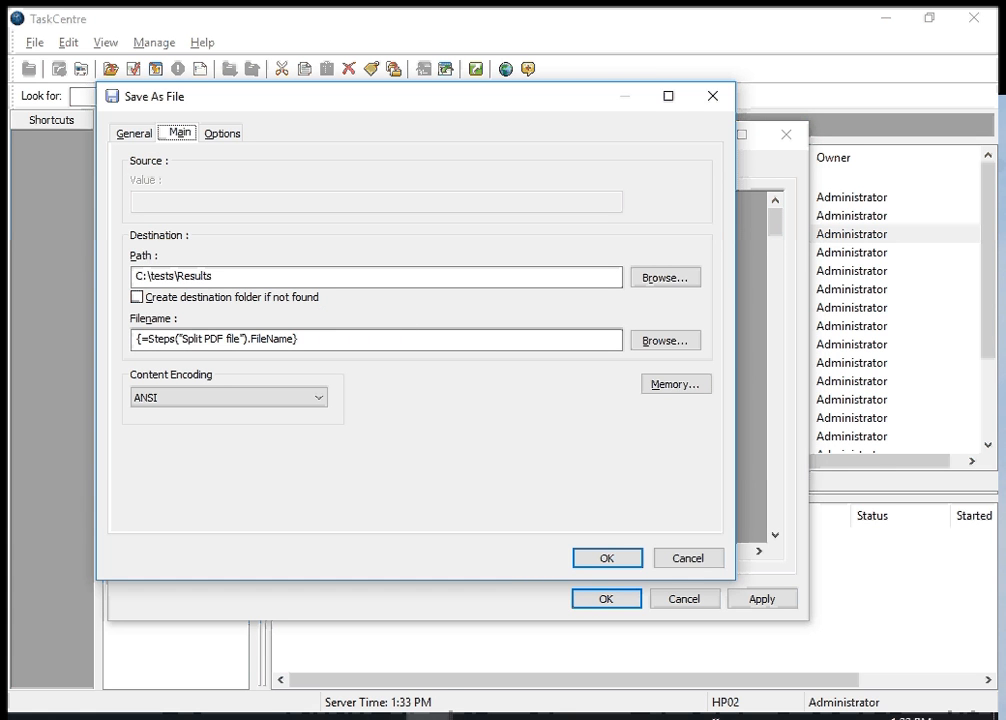
{"action": "left_click_drag", "start_coordinate": [824, 222], "coordinate": [769, 71]}
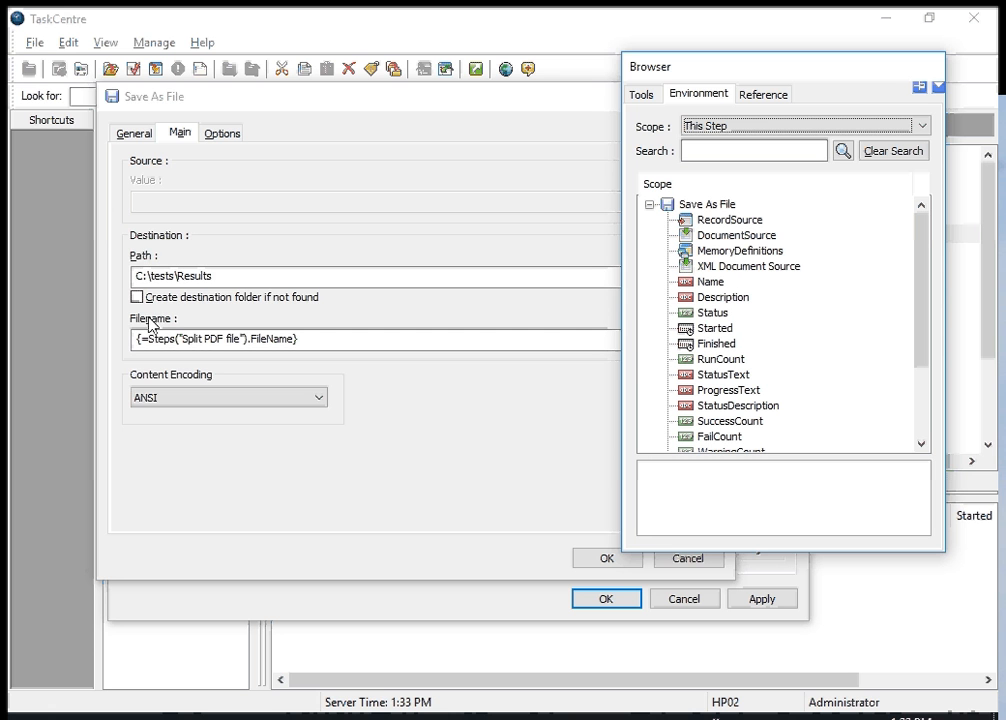
{"action": "left_click", "coordinate": [138, 136]}
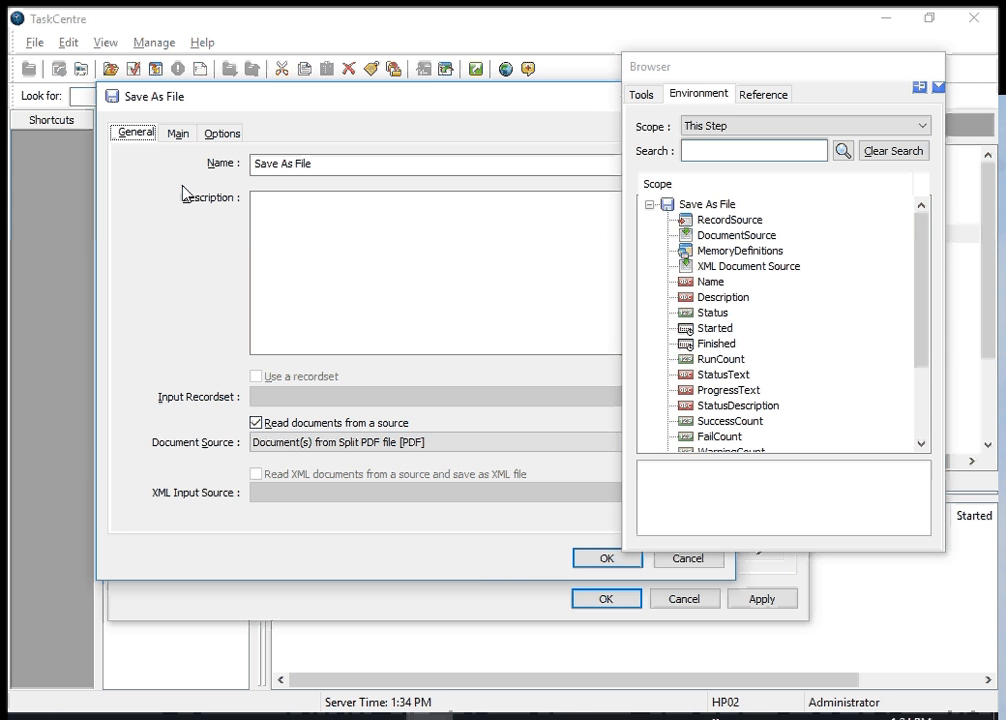
{"action": "left_click", "coordinate": [183, 139]}
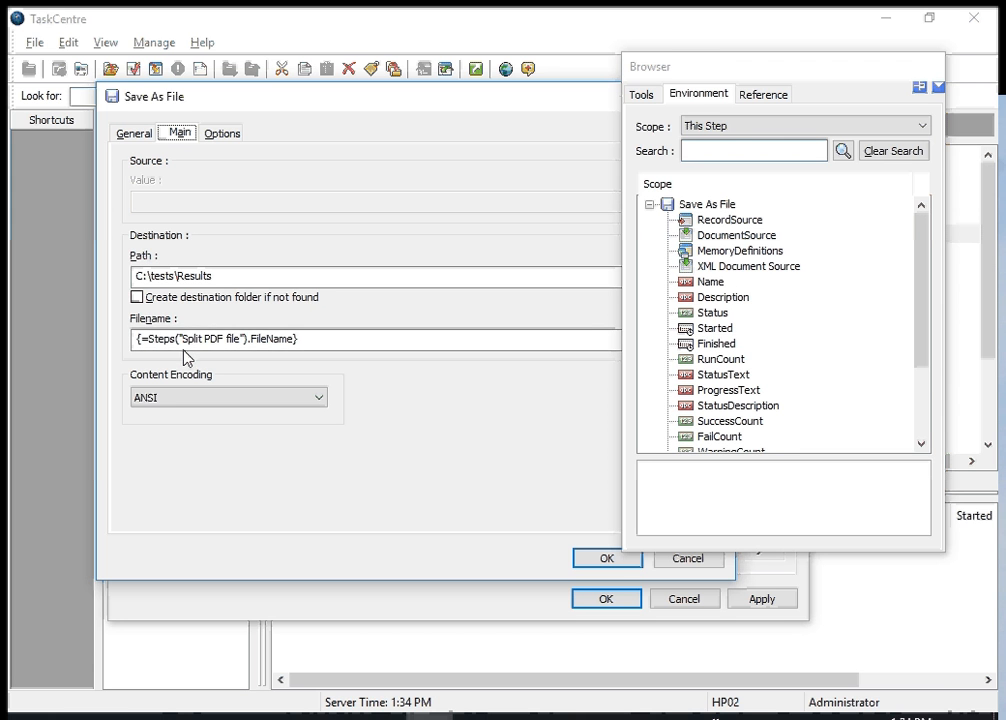
Set the Browser scope to Task and examine the DocumentOutput, FileName and PageNumber properties of the Split PDF file step
{"action": "left_click", "coordinate": [702, 128]}
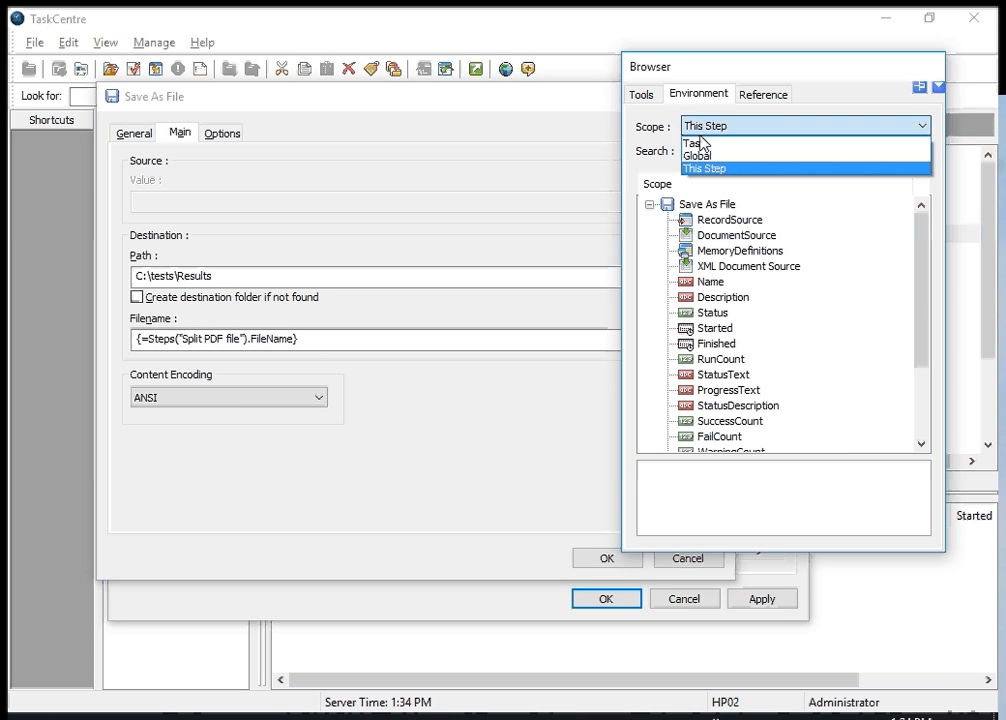
{"action": "left_click", "coordinate": [700, 142]}
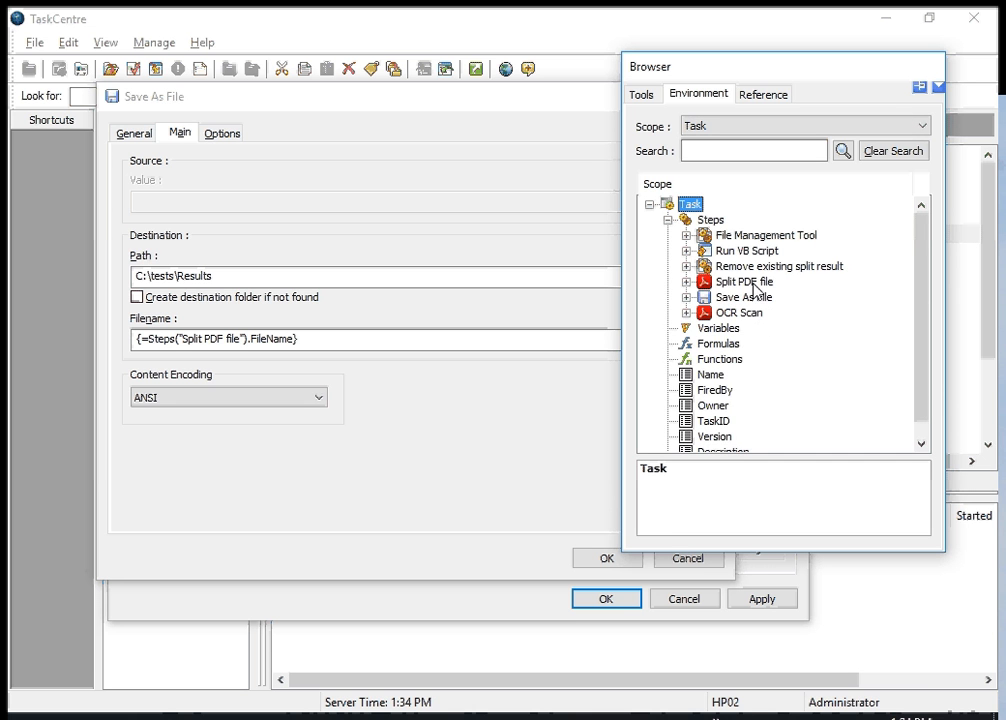
{"action": "left_click", "coordinate": [686, 282]}
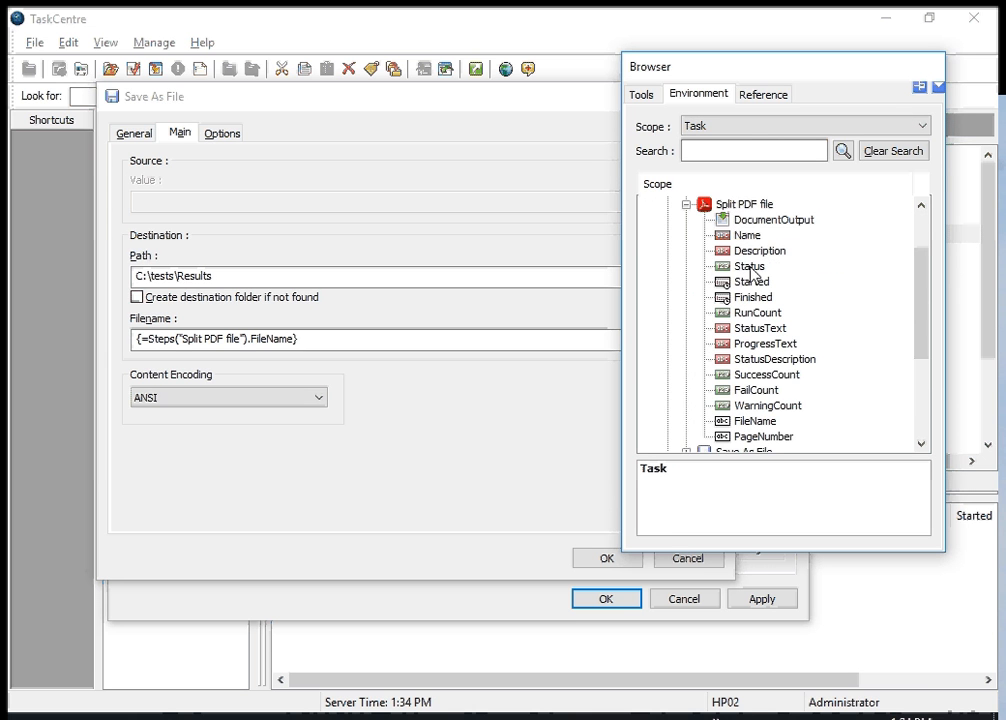
{"action": "left_click", "coordinate": [751, 224]}
{"action": "scroll", "coordinate": [762, 310], "scroll_direction": "down", "scroll_amount": 2}
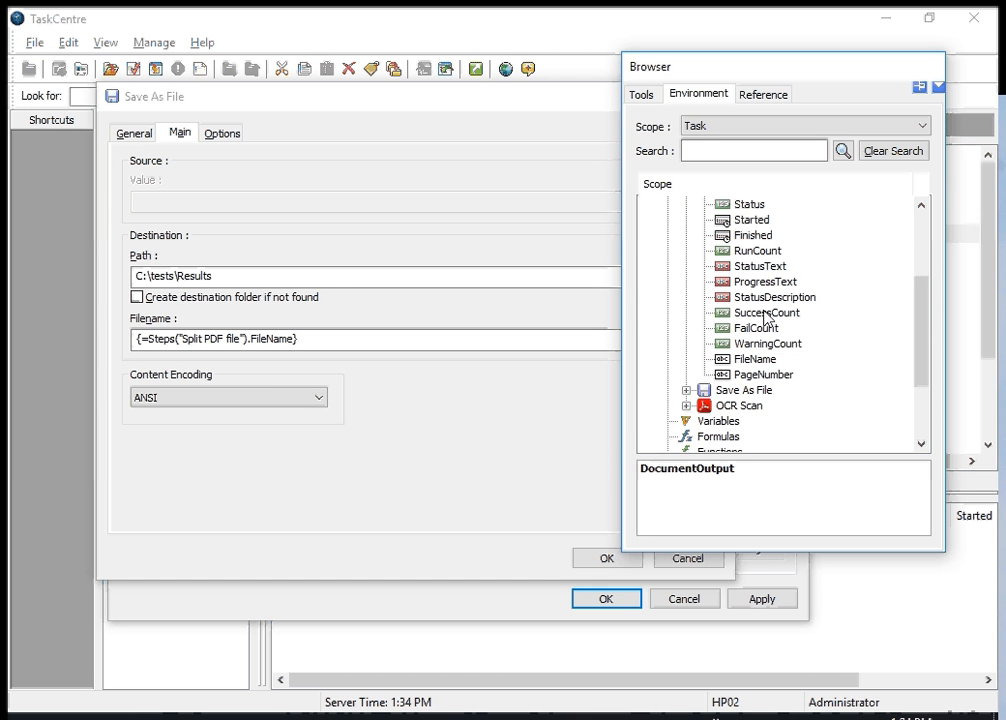
{"action": "left_click", "coordinate": [752, 358]}
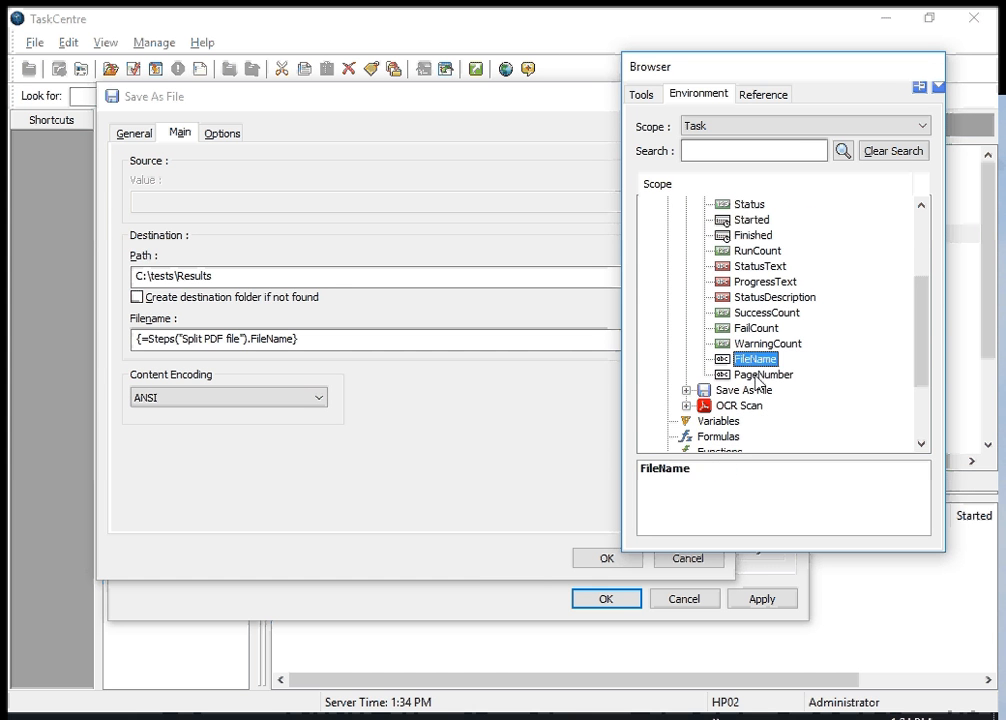
{"action": "left_click", "coordinate": [758, 375]}
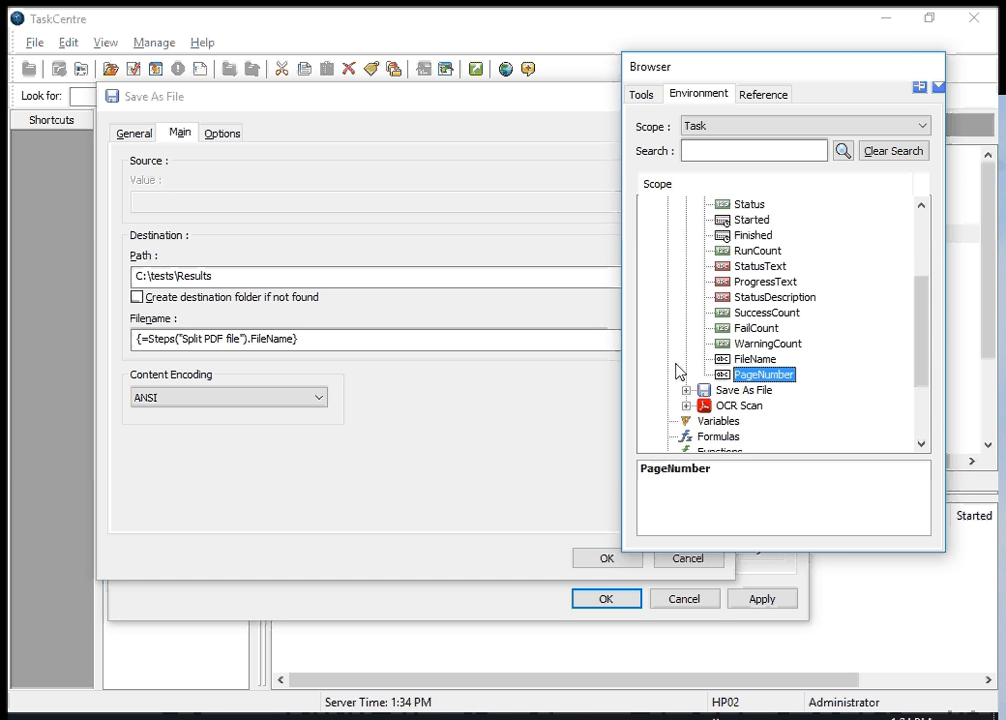
{"action": "scroll", "coordinate": [775, 345], "scroll_direction": "up", "scroll_amount": 2}
{"action": "scroll", "coordinate": [775, 350], "scroll_direction": "down", "scroll_amount": 3}
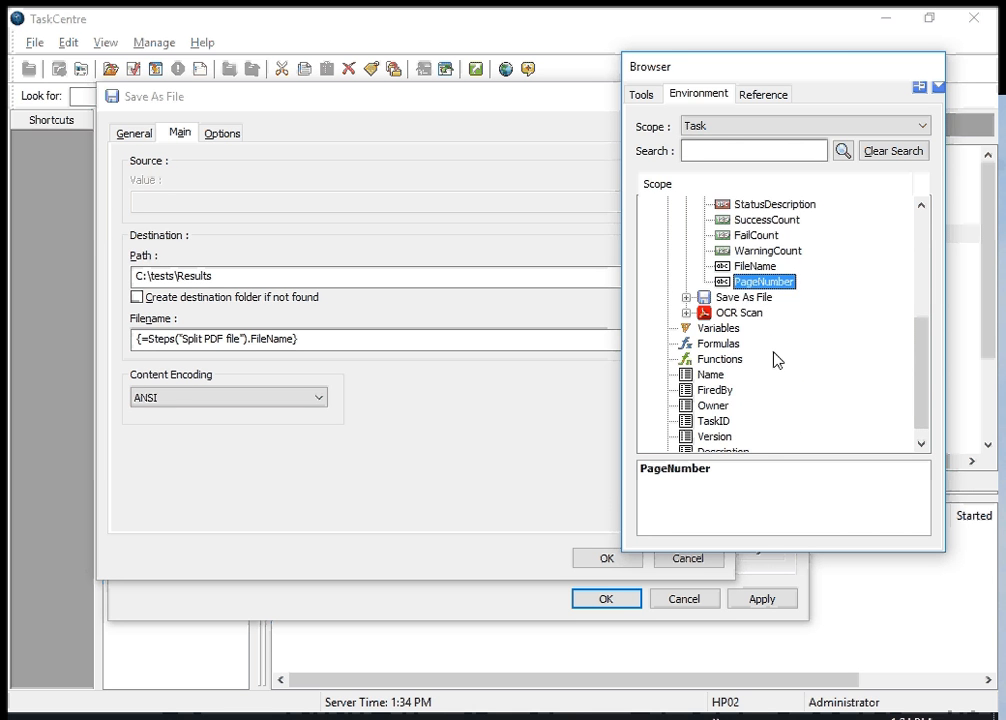
{"action": "left_click", "coordinate": [752, 267]}
{"action": "left_click", "coordinate": [748, 284]}
{"action": "scroll", "coordinate": [762, 358], "scroll_direction": "up", "scroll_amount": 4}
{"action": "scroll", "coordinate": [757, 357], "scroll_direction": "up", "scroll_amount": 1}
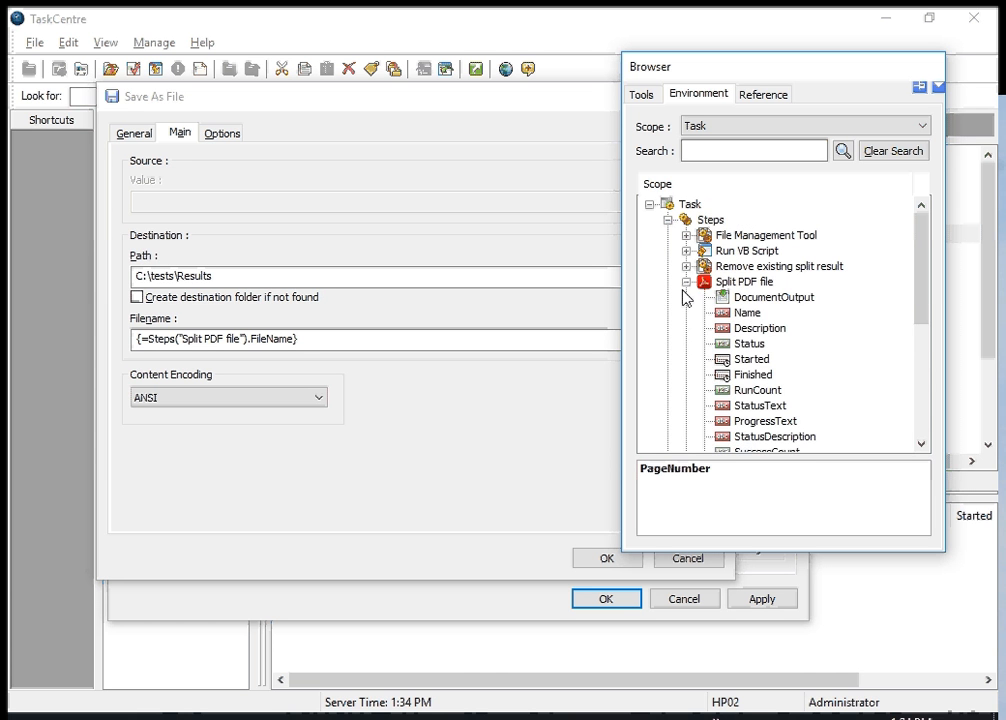
Collapse the Split PDF file entry and the Browser, then close the Save As File configuration
{"action": "left_click", "coordinate": [686, 282]}
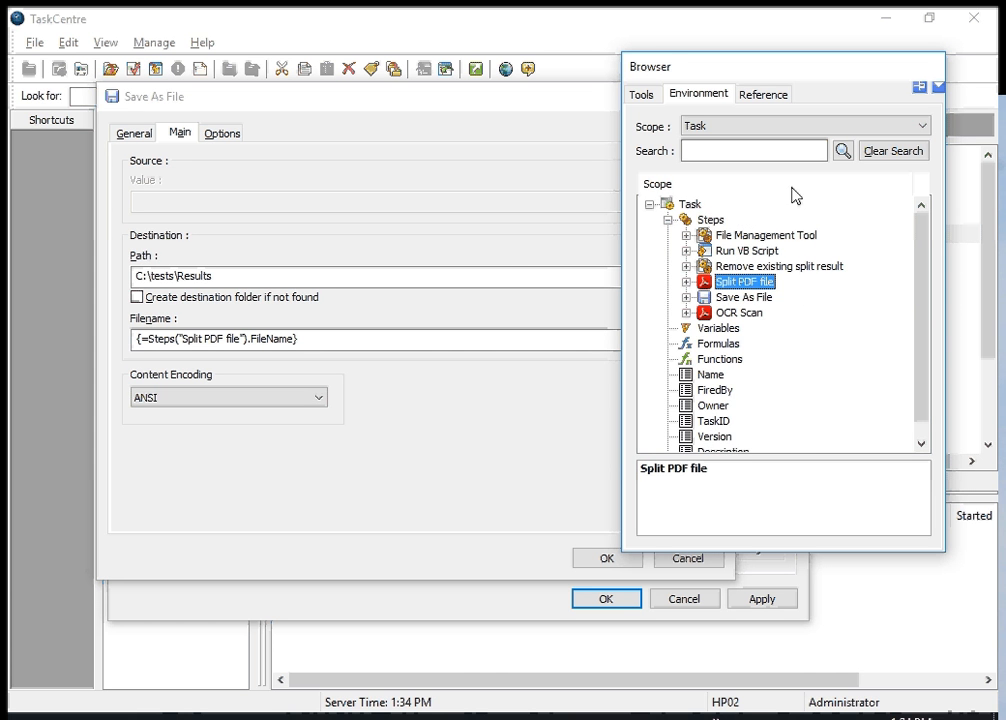
{"action": "left_click", "coordinate": [938, 88]}
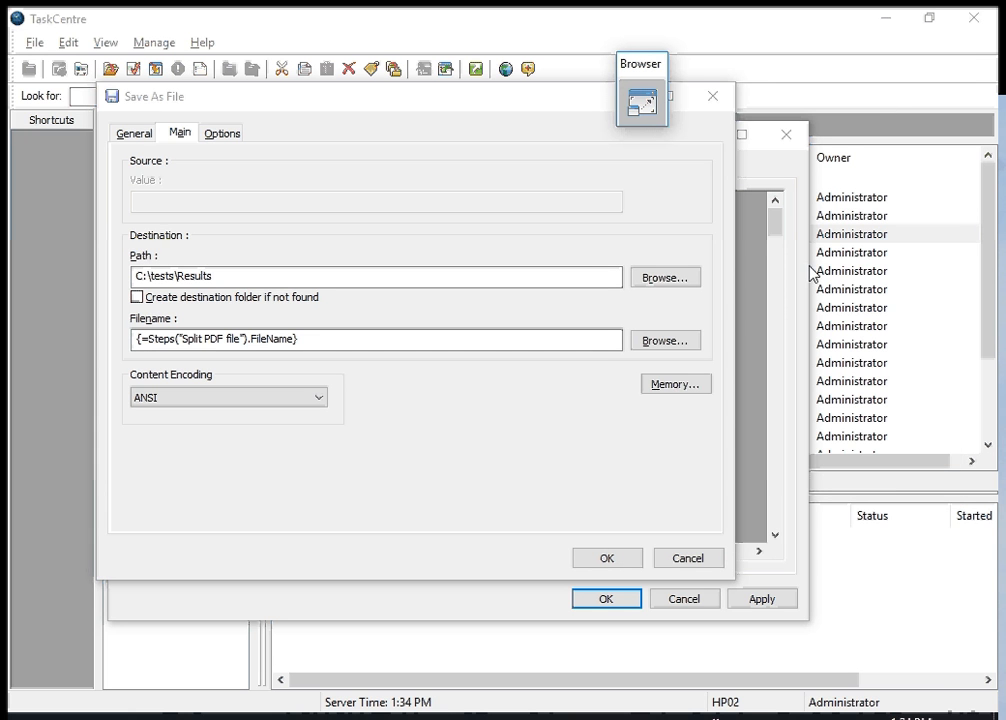
{"action": "left_click", "coordinate": [593, 560]}
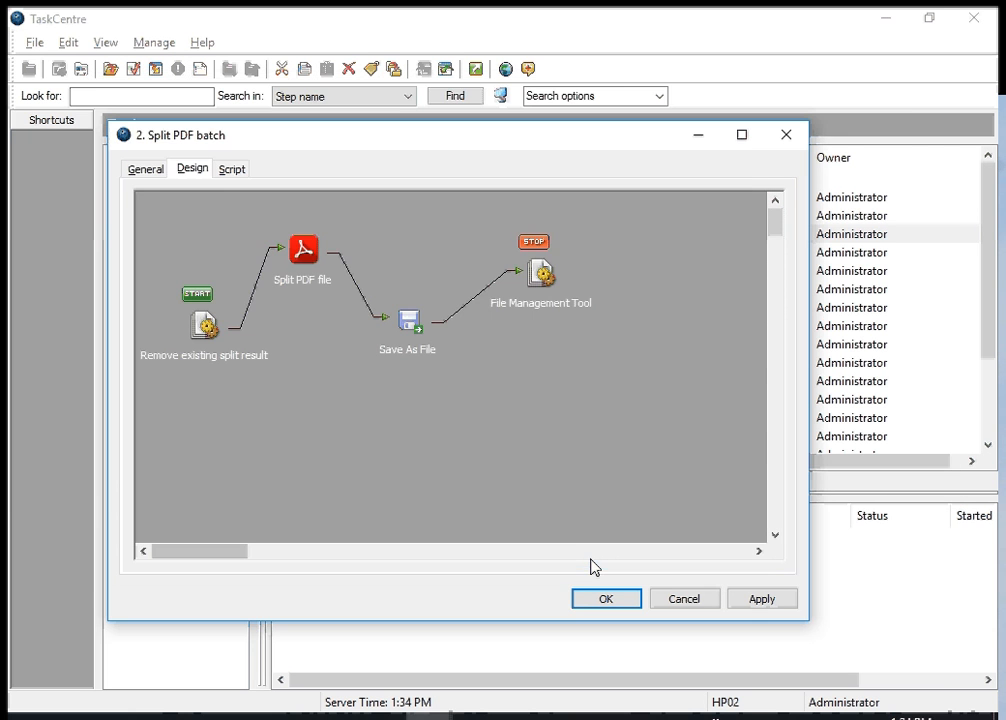
Open the File Management Tool step and review its source path, file name pattern and rename prefix
{"action": "double_click", "coordinate": [536, 276]}
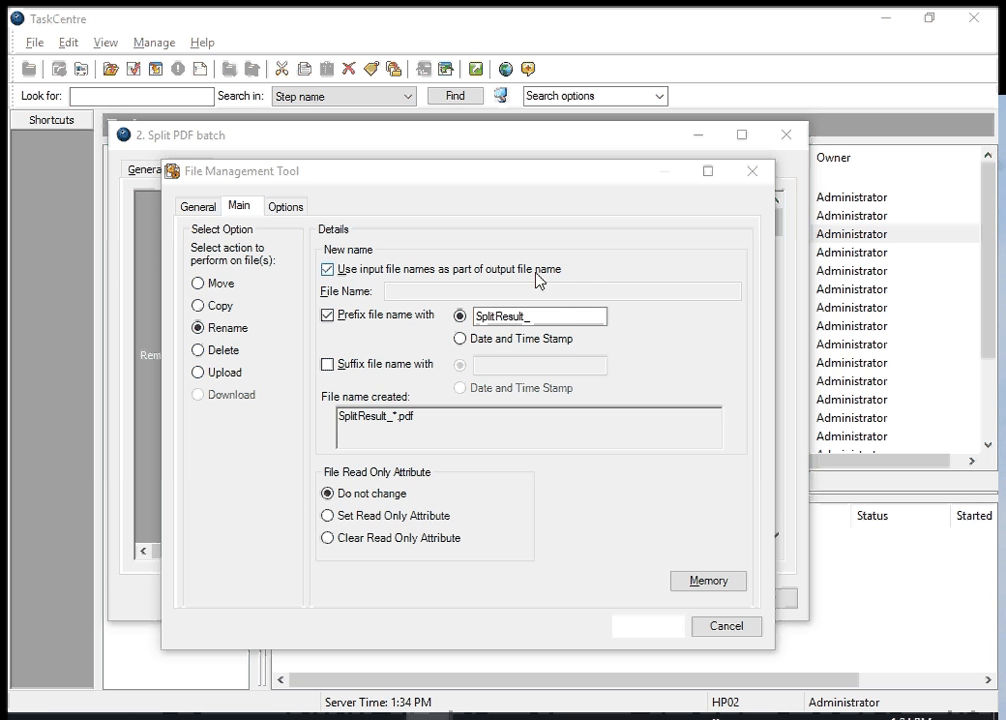
{"action": "left_click", "coordinate": [197, 208]}
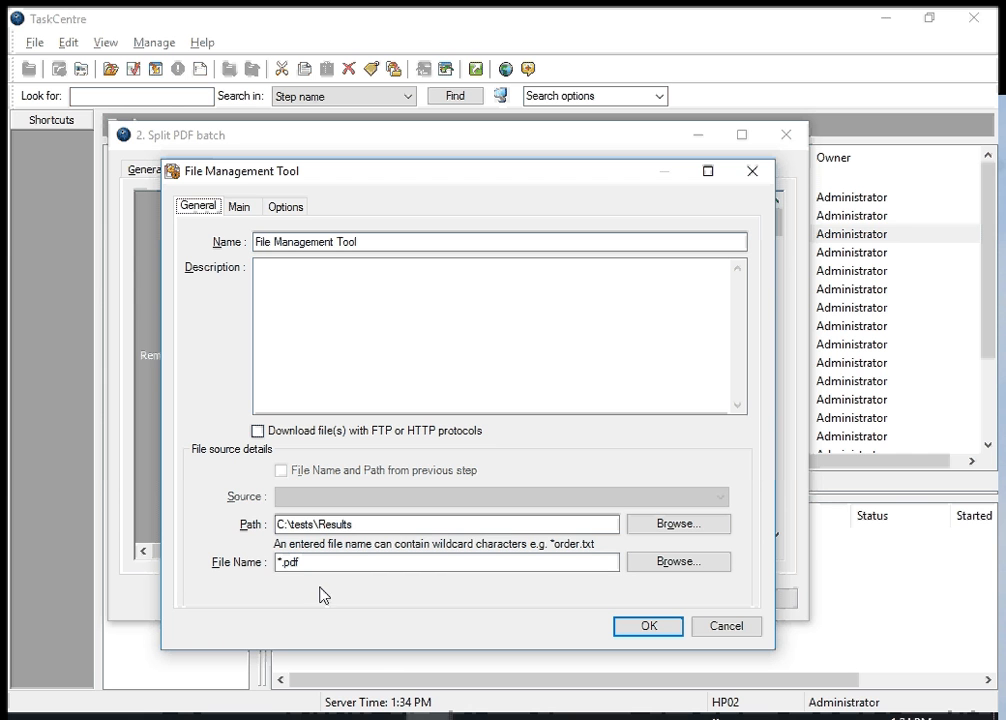
{"action": "left_click", "coordinate": [334, 523]}
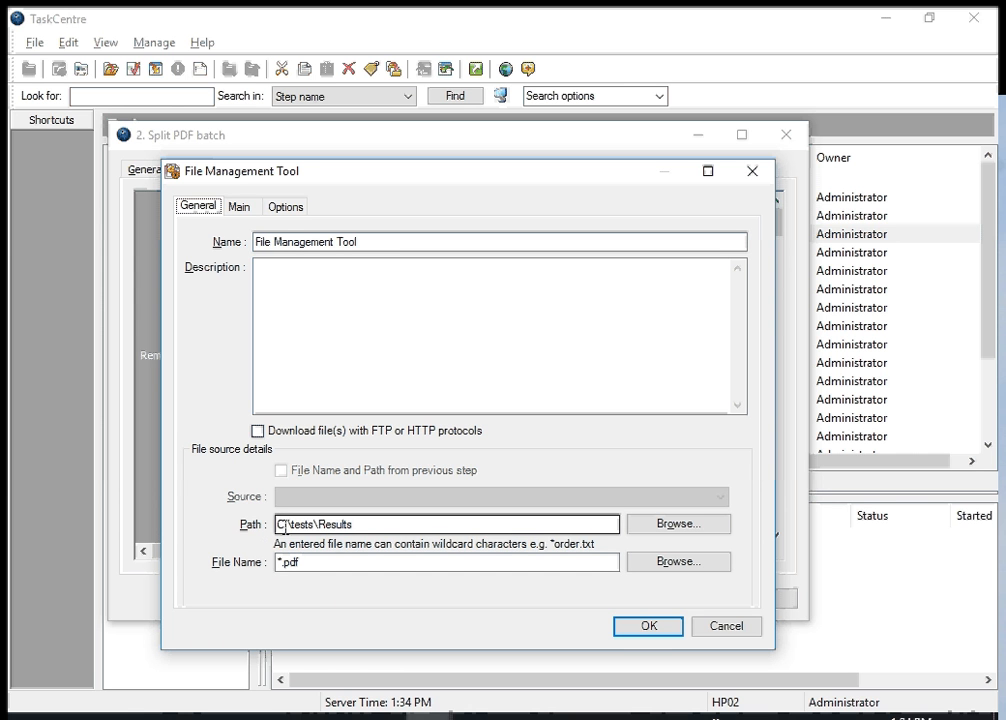
{"action": "left_click", "coordinate": [319, 562]}
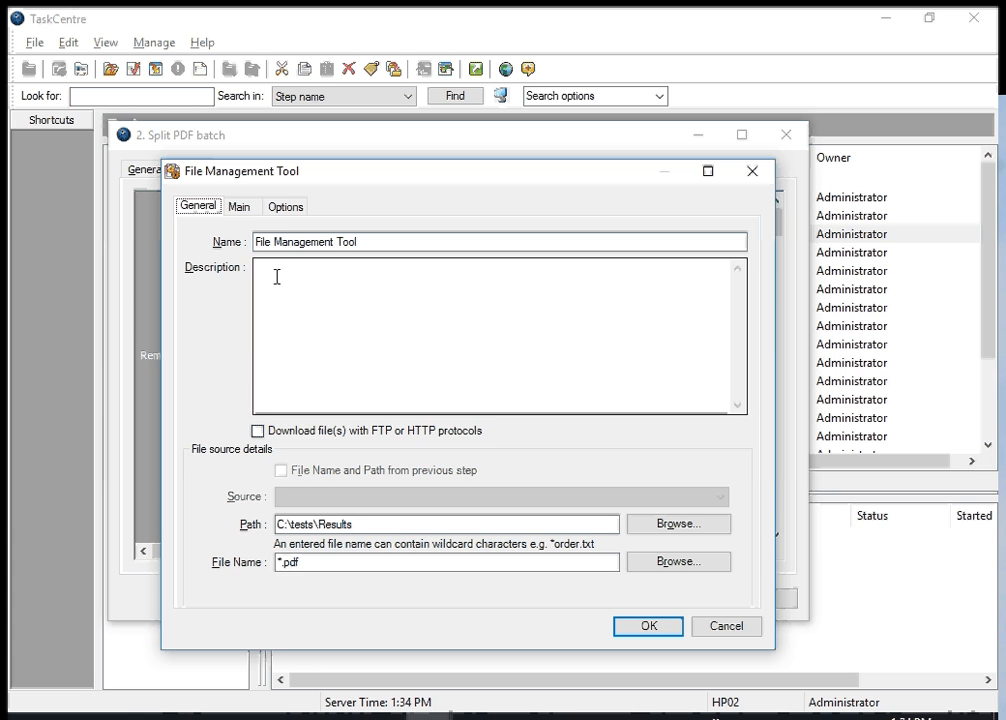
{"action": "left_click", "coordinate": [240, 204]}
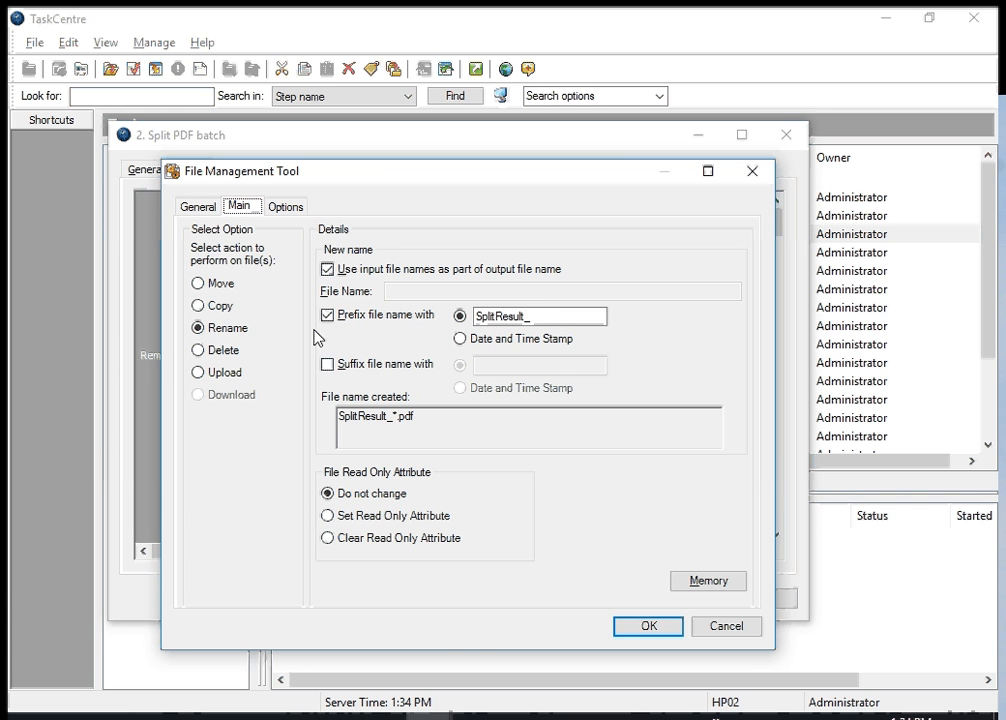
{"action": "left_click", "coordinate": [479, 318]}
Inspect the table and column mapping of the "Remember files" memory definition, then close the File Management Tool configuration
{"action": "left_click", "coordinate": [712, 586]}
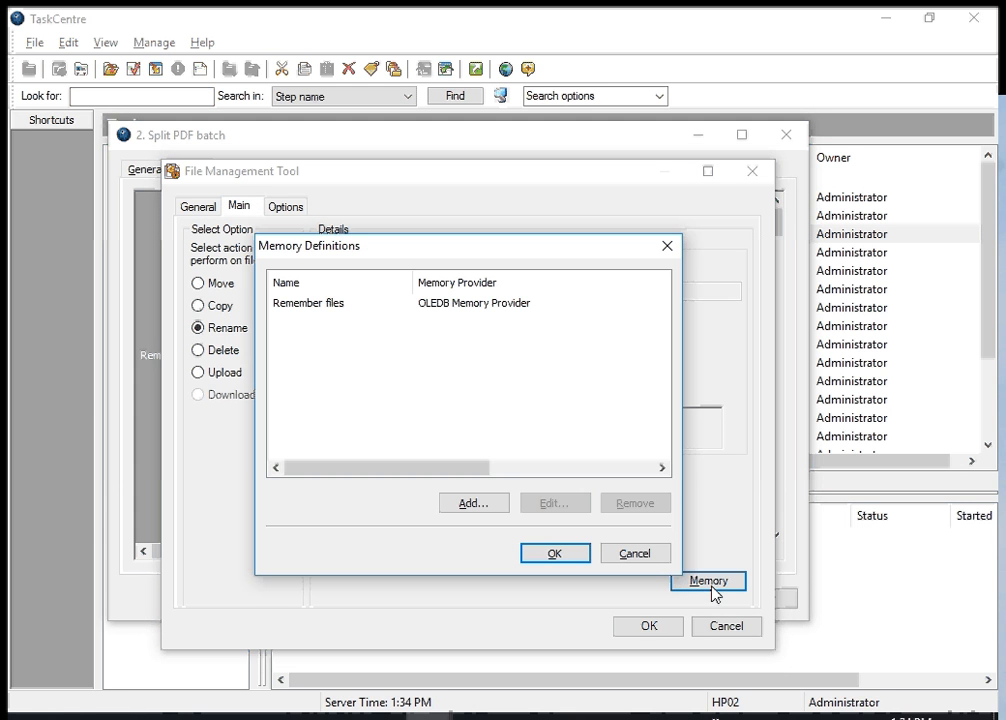
{"action": "left_click", "coordinate": [283, 305]}
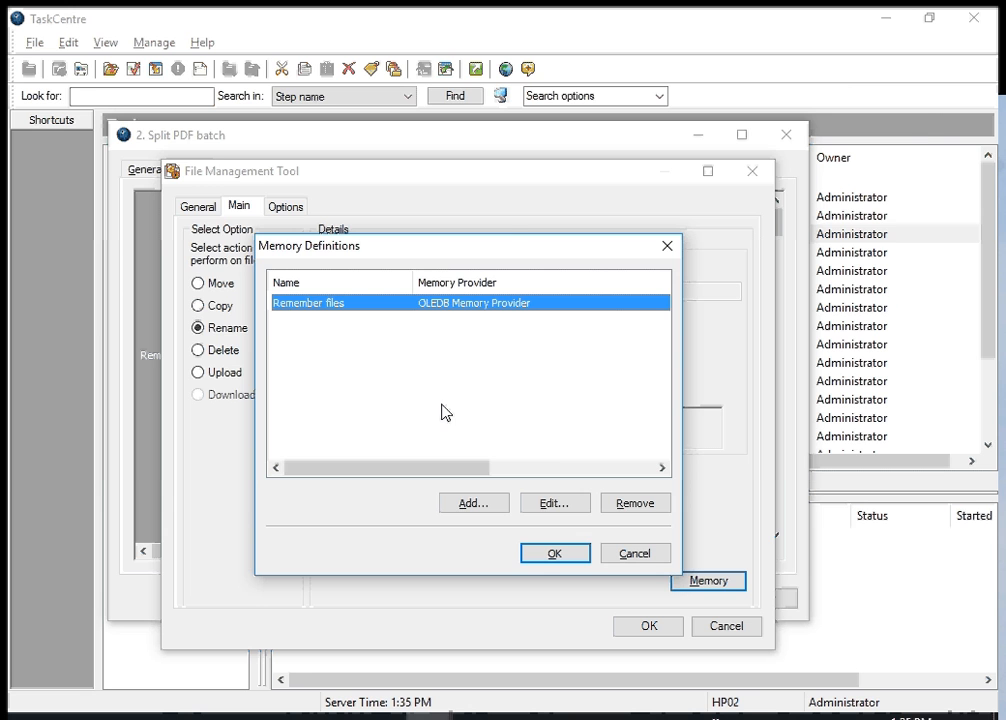
{"action": "left_click", "coordinate": [555, 505]}
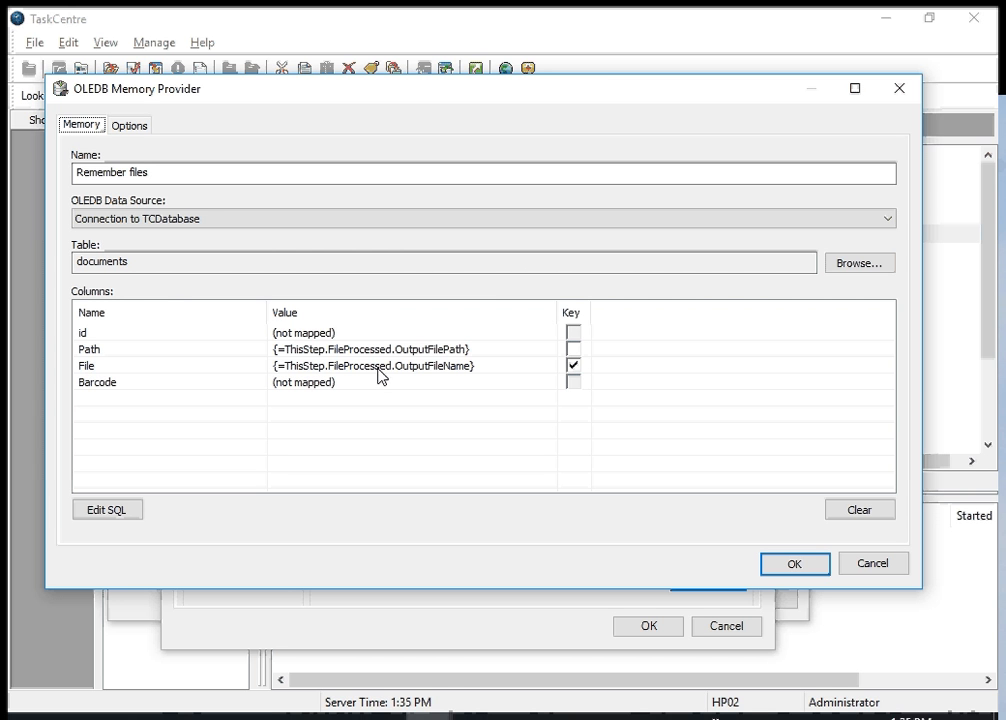
{"action": "double_click", "coordinate": [115, 265]}
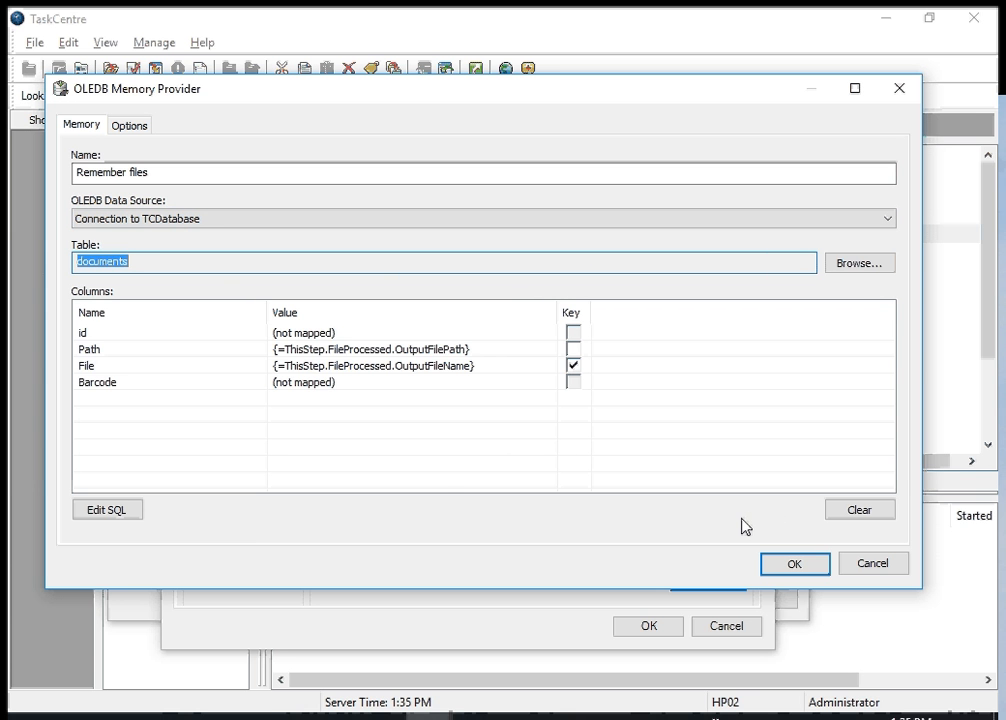
{"action": "left_click", "coordinate": [871, 564]}
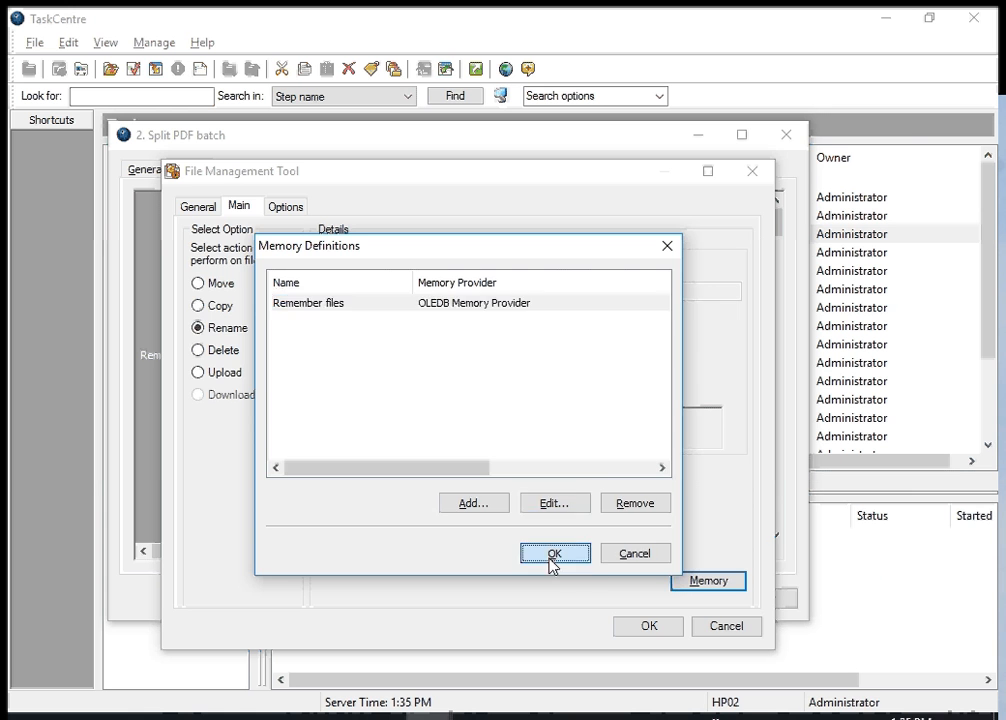
{"action": "left_click", "coordinate": [551, 556]}
{"action": "left_click", "coordinate": [645, 627]}
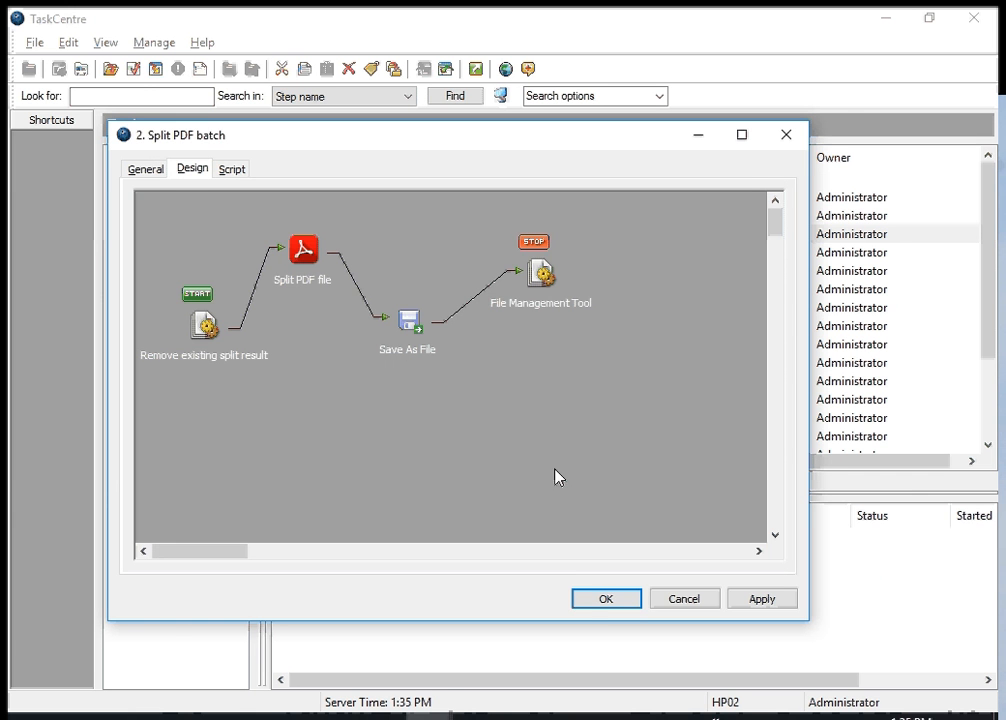
Close the "2. Split PDF batch" task with OK and queue it to run now
{"action": "left_click", "coordinate": [595, 603]}
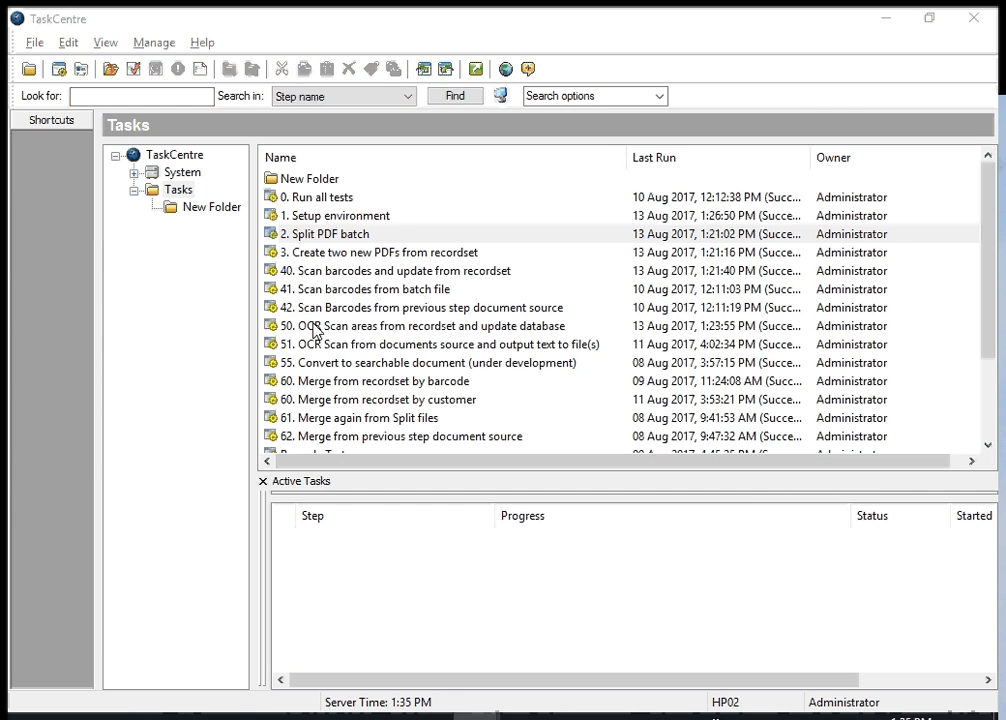
{"action": "right_click", "coordinate": [309, 238]}
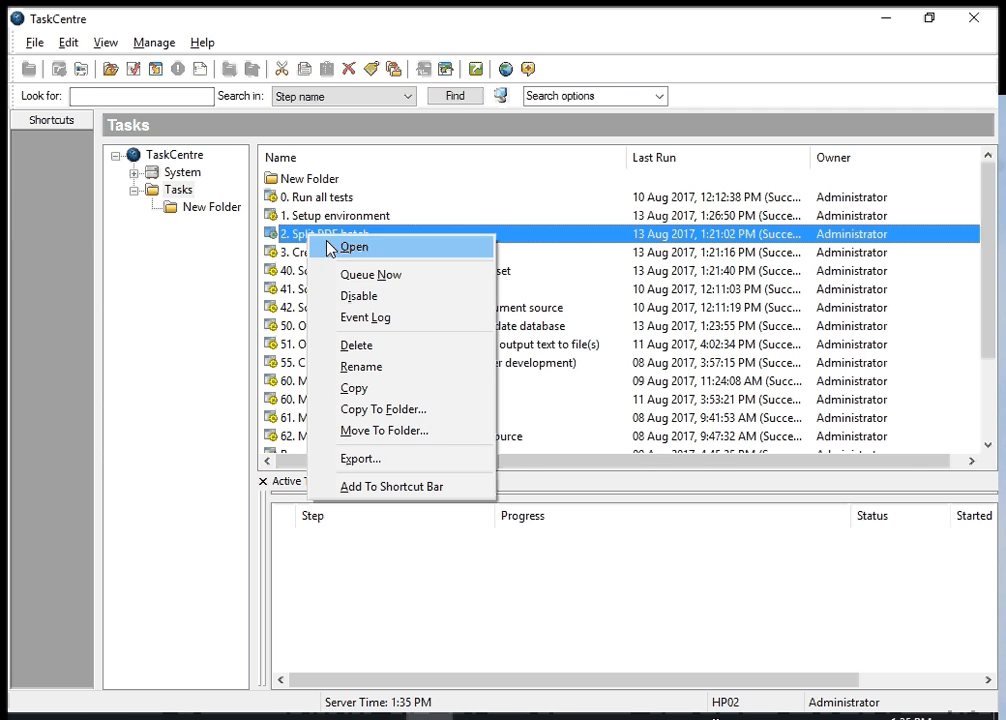
{"action": "left_click", "coordinate": [364, 276]}
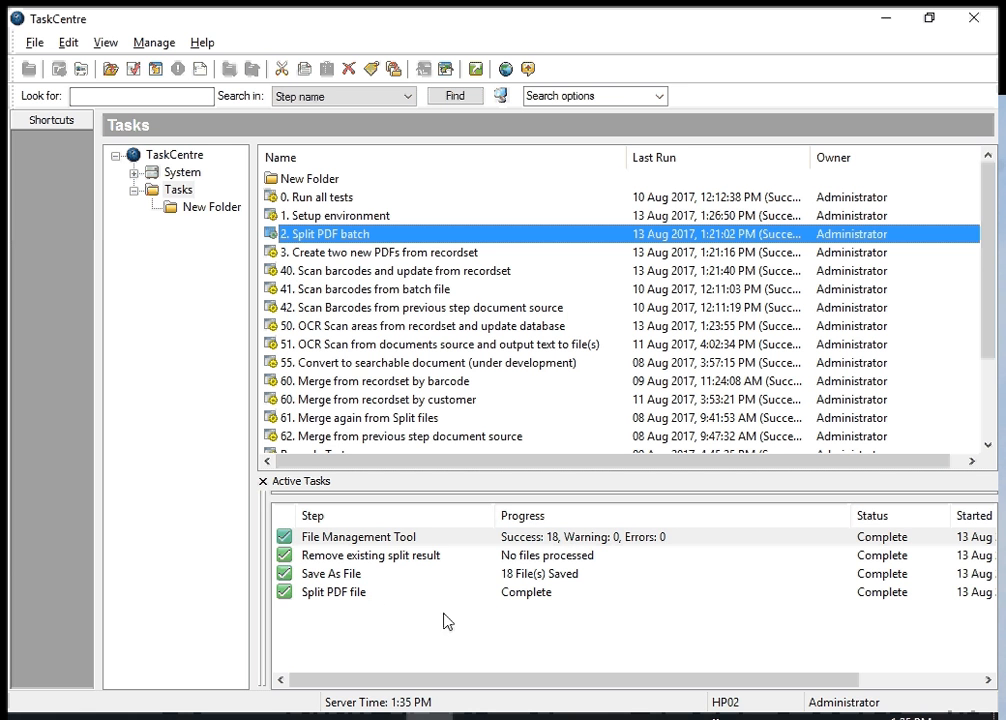
Open the event log of the "2. Split PDF batch" task, widen the Task Instance ID column and look through the entries of the latest run
{"action": "right_click", "coordinate": [314, 238]}
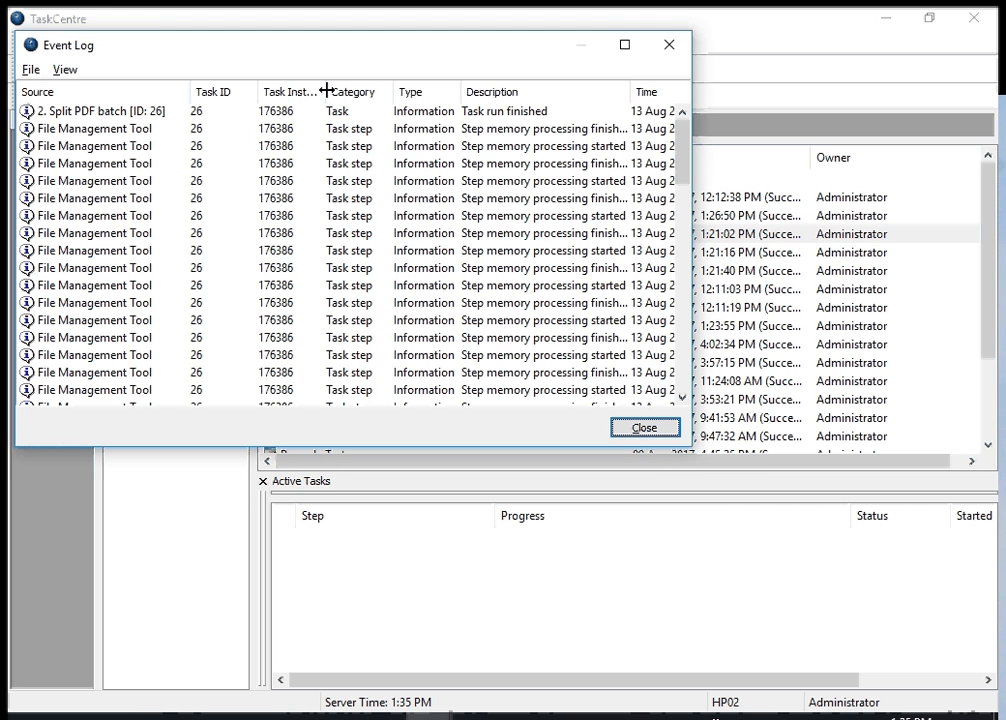
{"action": "left_click_drag", "start_coordinate": [326, 91], "coordinate": [364, 96]}
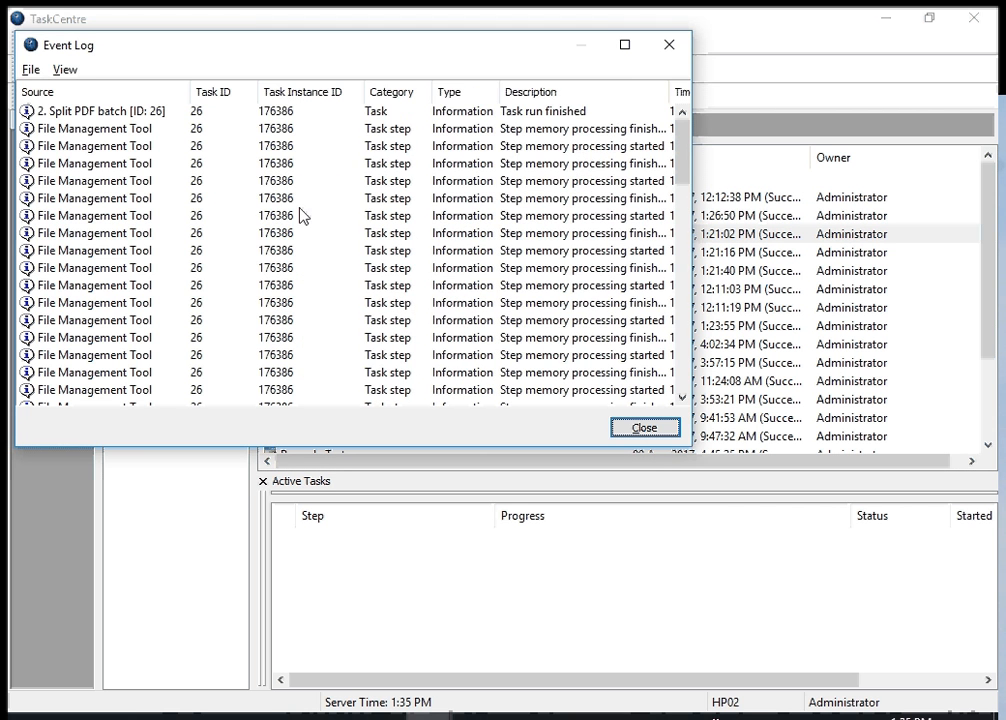
{"action": "left_click", "coordinate": [285, 303]}
{"action": "scroll", "coordinate": [299, 285], "scroll_direction": "down", "scroll_amount": 10}
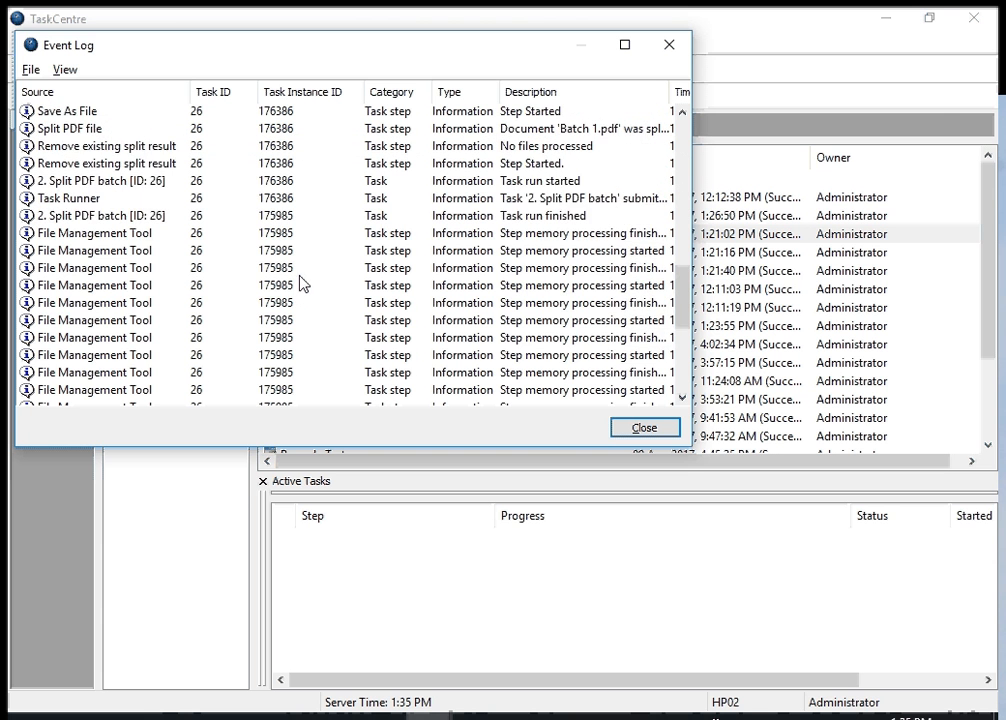
{"action": "scroll", "coordinate": [299, 285], "scroll_direction": "up", "scroll_amount": 3}
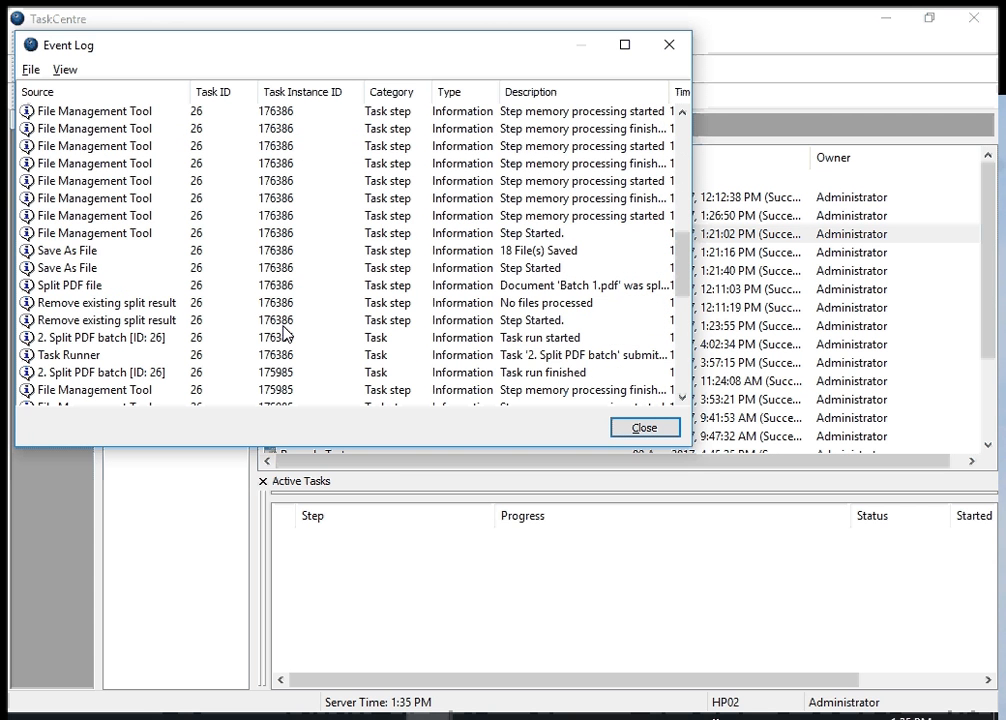
Inspect the event properties of the latest run's Task Runner and Split PDF file entries, then close the event log
{"action": "left_click", "coordinate": [266, 355]}
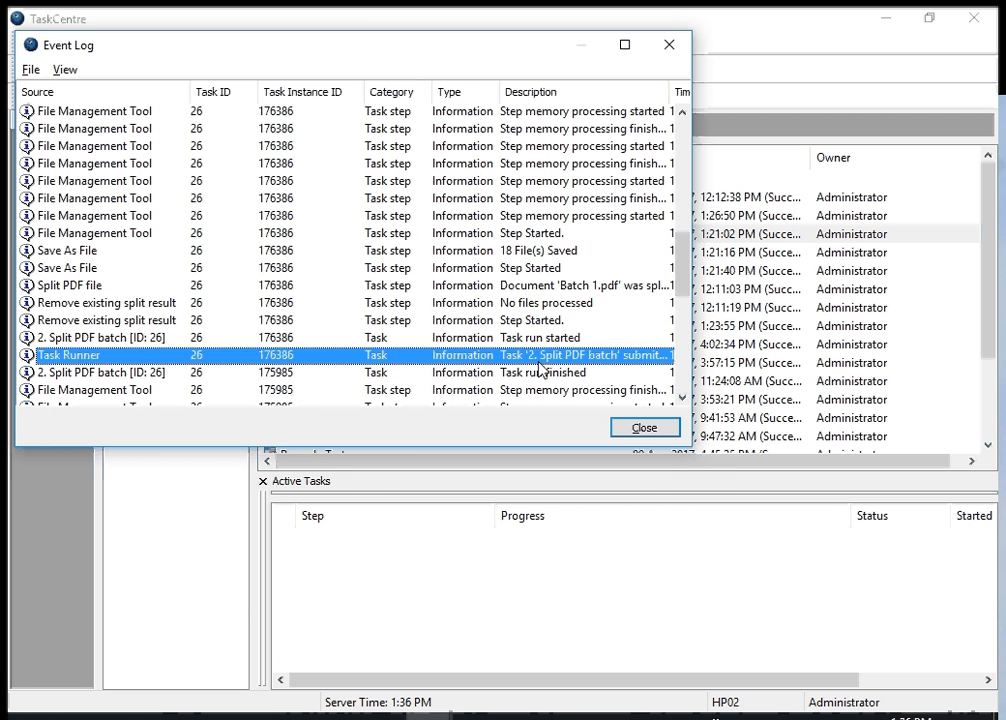
{"action": "double_click", "coordinate": [240, 358]}
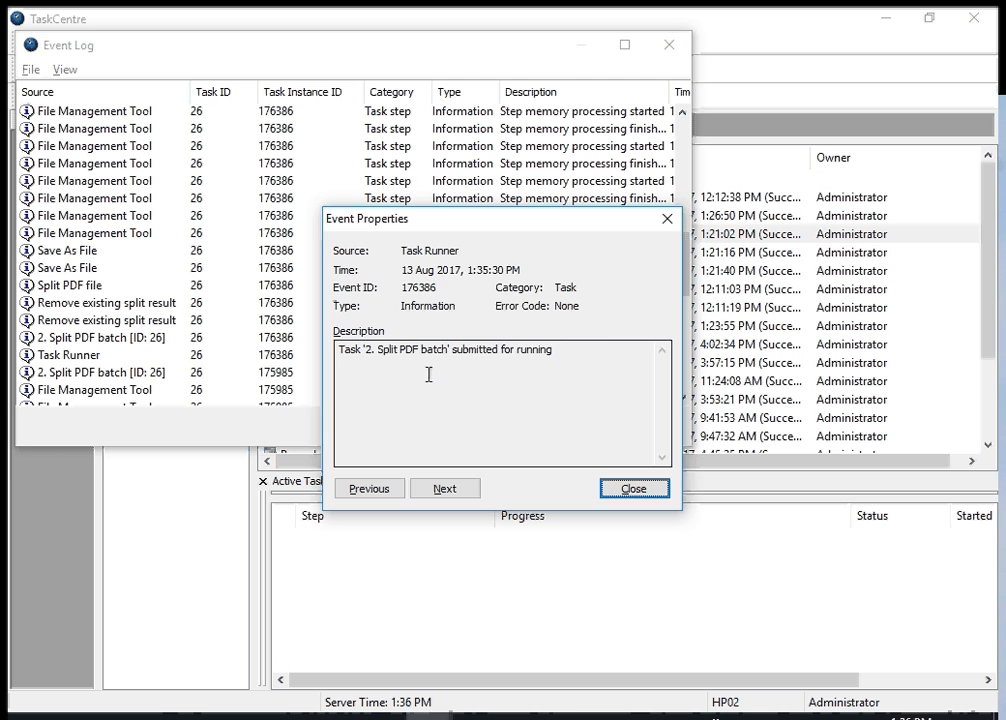
{"action": "left_click", "coordinate": [637, 491]}
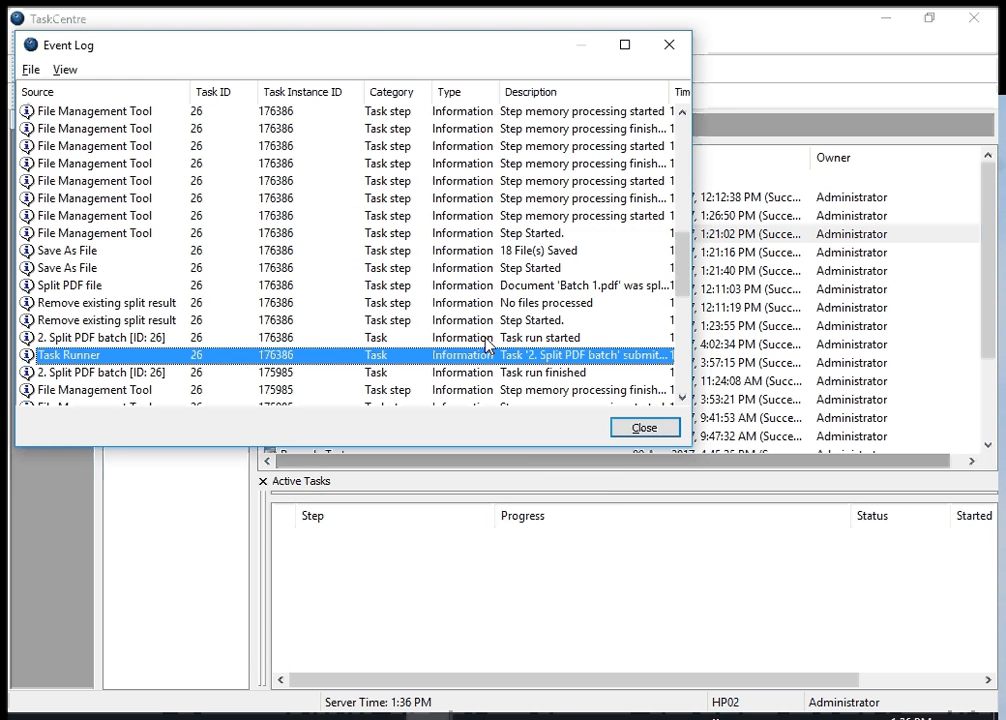
{"action": "double_click", "coordinate": [530, 287]}
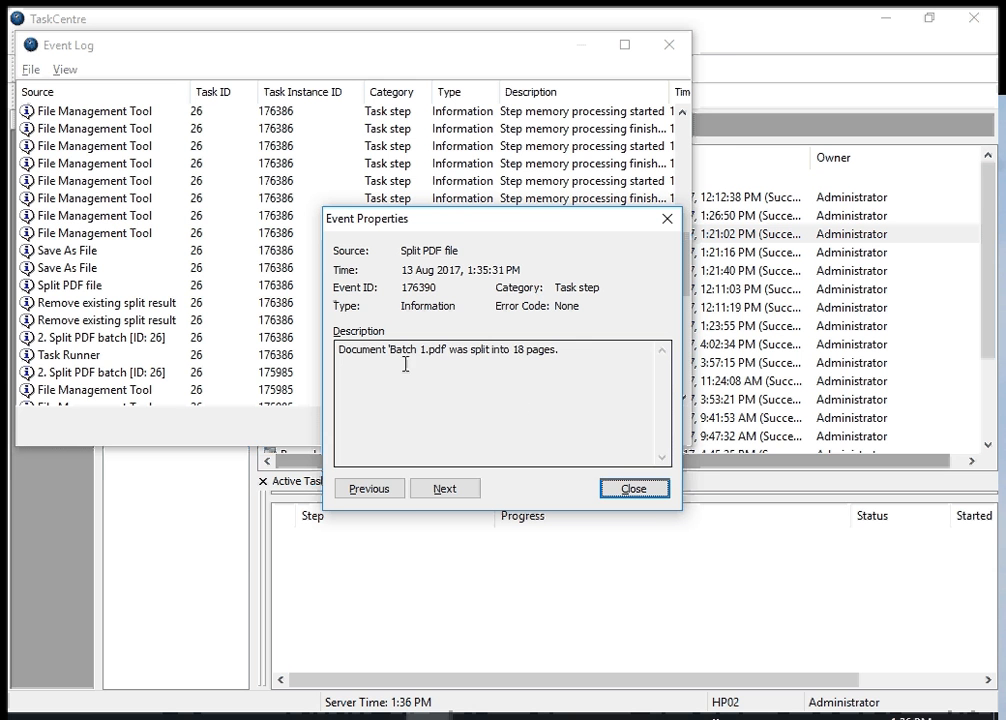
{"action": "left_click", "coordinate": [641, 493]}
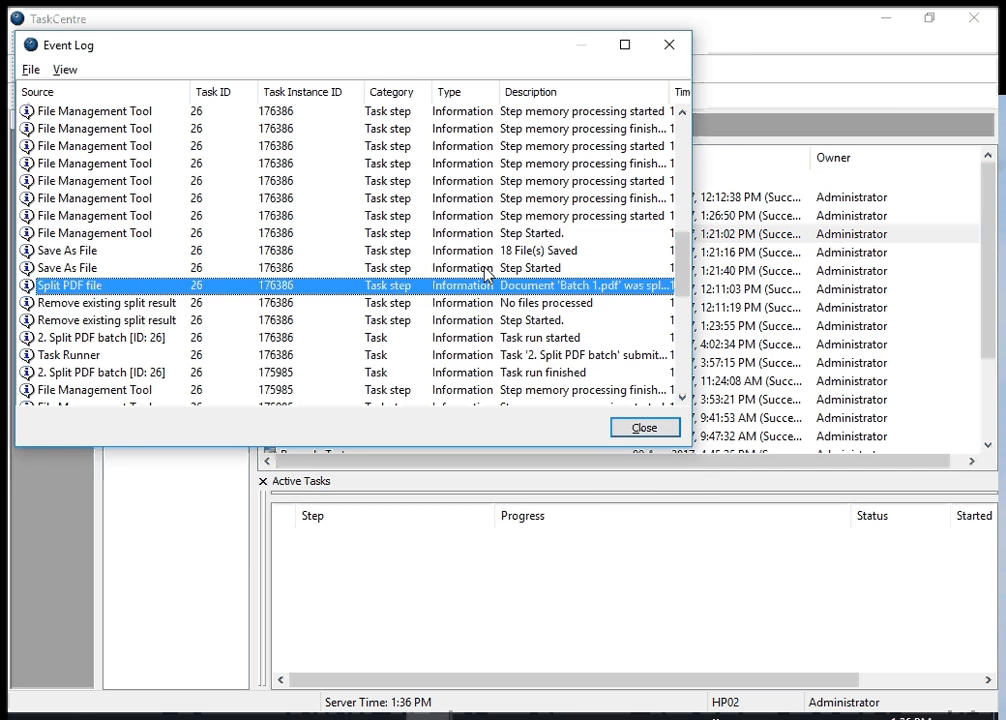
{"action": "left_click", "coordinate": [631, 428]}
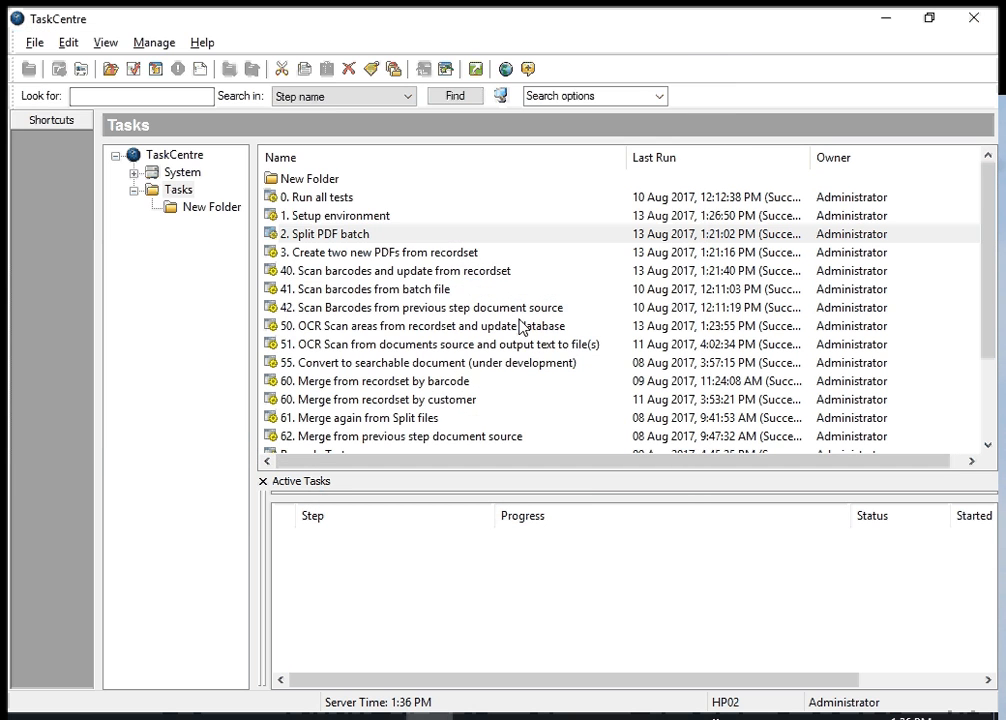
Switch to File Explorer, open the Results folder and view SplitResult_Batch 1 (1).pdf maximized at 50% zoom, then close it
{"action": "left_click", "coordinate": [240, 716]}
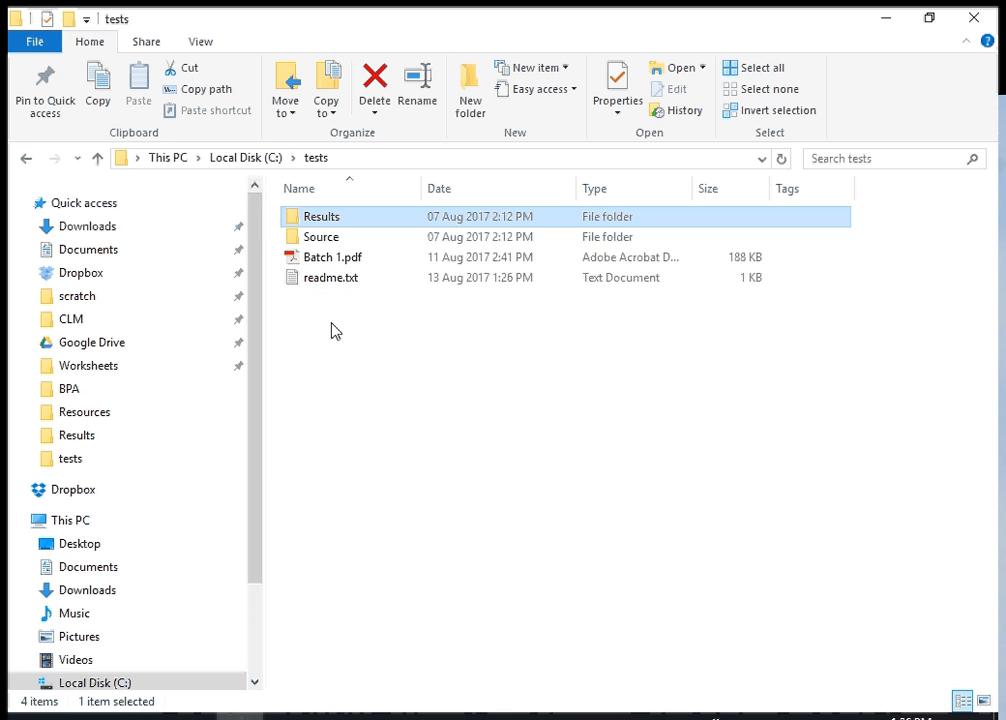
{"action": "double_click", "coordinate": [320, 221]}
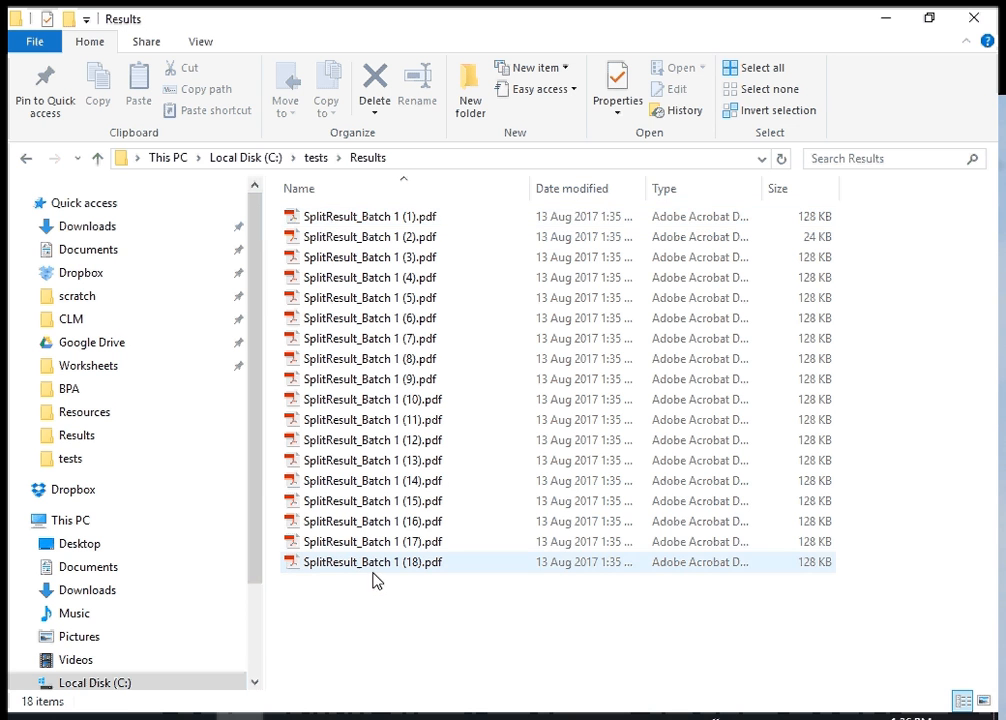
{"action": "left_click", "coordinate": [336, 218]}
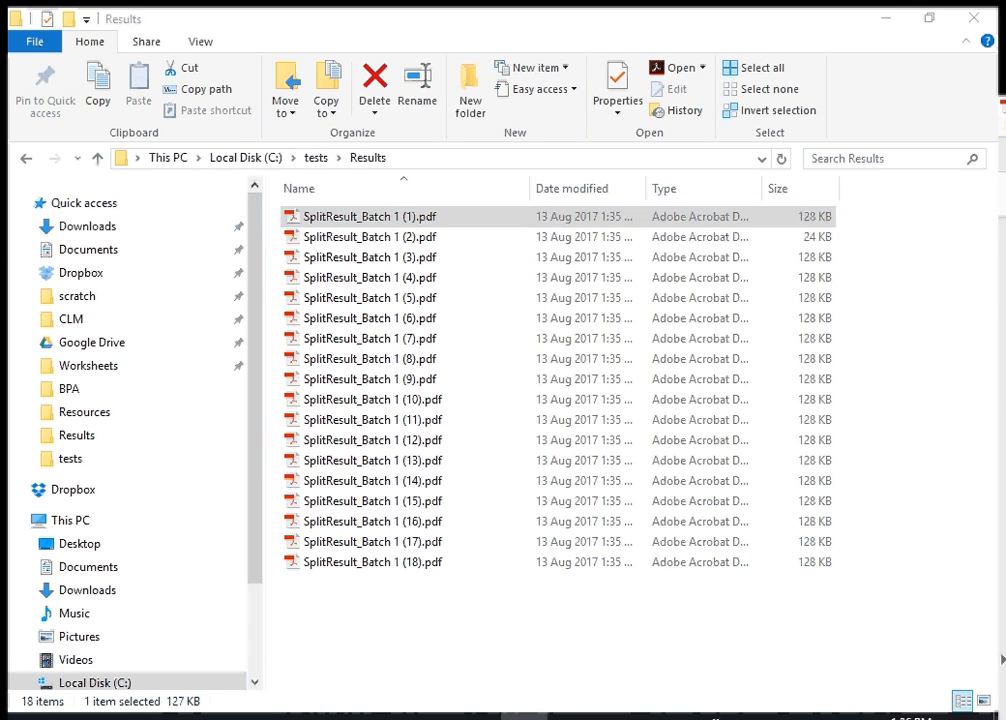
{"action": "left_click_drag", "start_coordinate": [680, 193], "coordinate": [501, 43]}
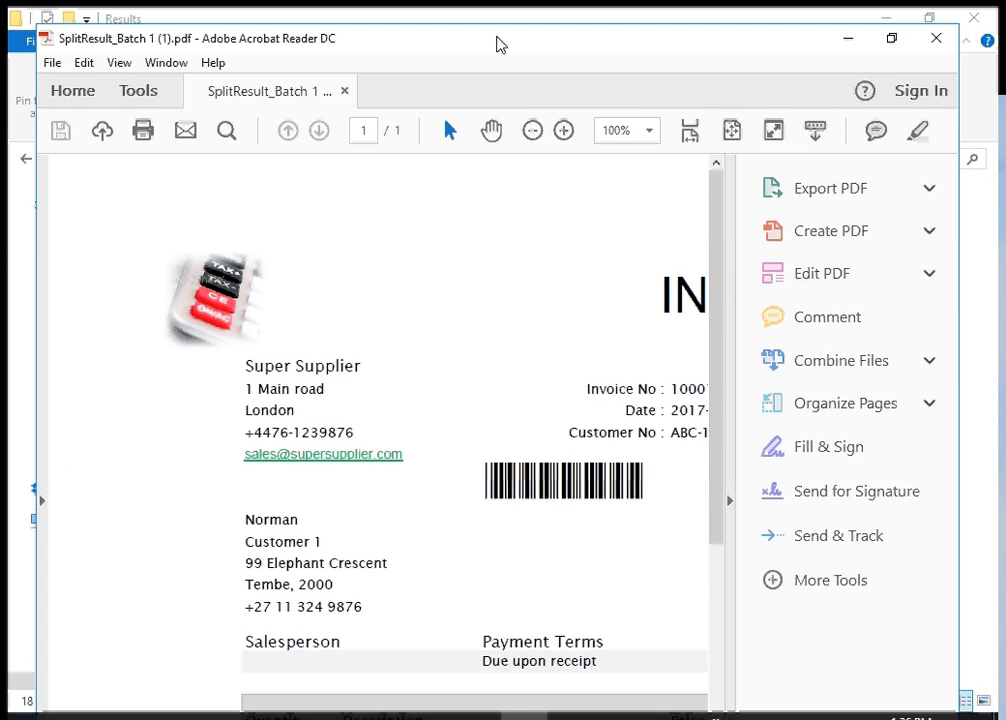
{"action": "double_click", "coordinate": [500, 44]}
{"action": "left_click", "coordinate": [621, 108]}
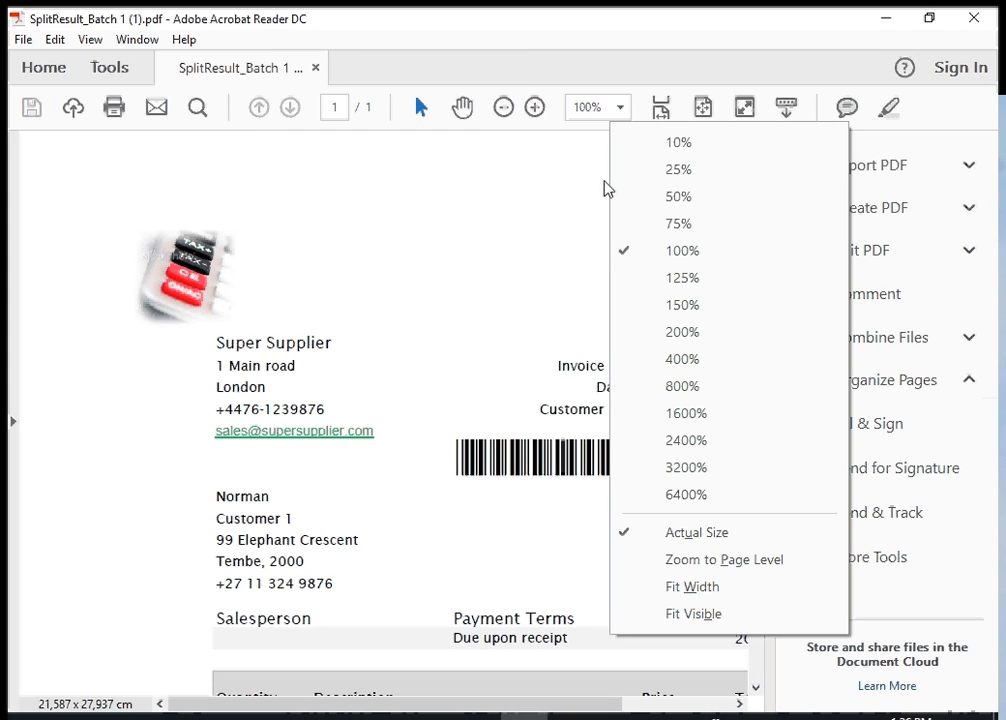
{"action": "left_click", "coordinate": [659, 210]}
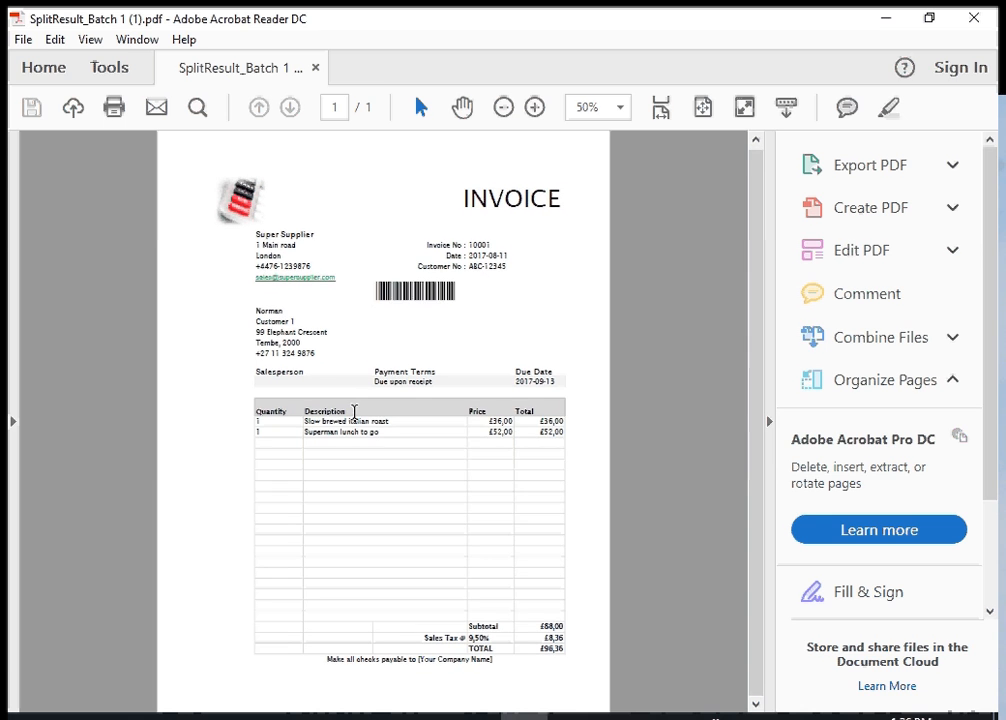
{"action": "left_click", "coordinate": [974, 18]}
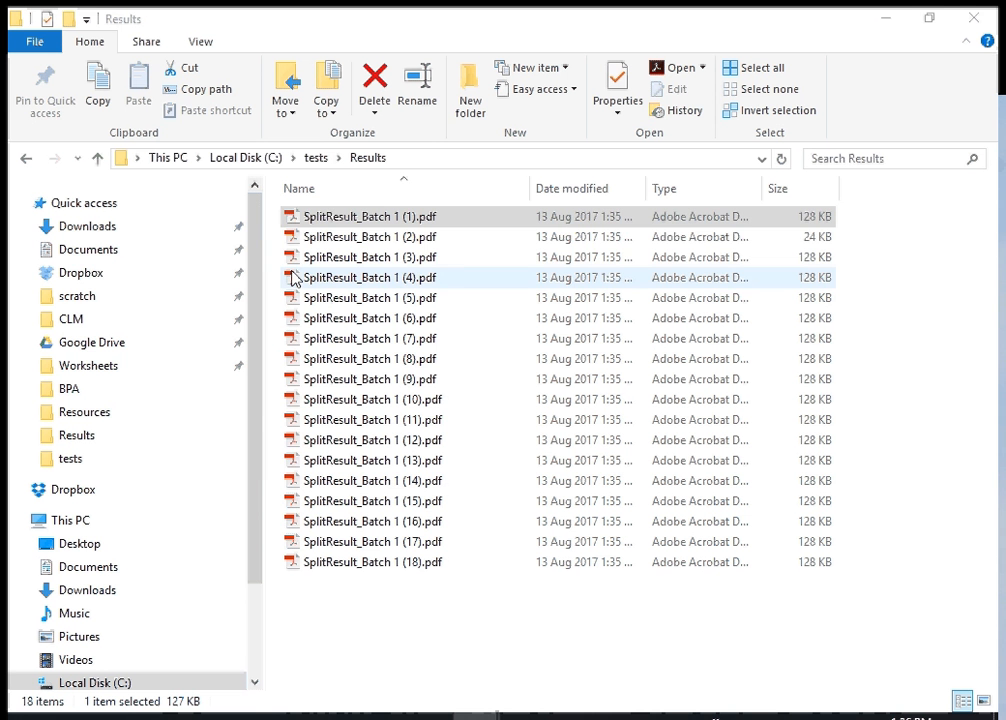
Open SplitResult_Batch 1 (2).pdf from the Results folder, view its page at 50% zoom, then minimize the PDF reader
{"action": "left_click", "coordinate": [342, 242]}
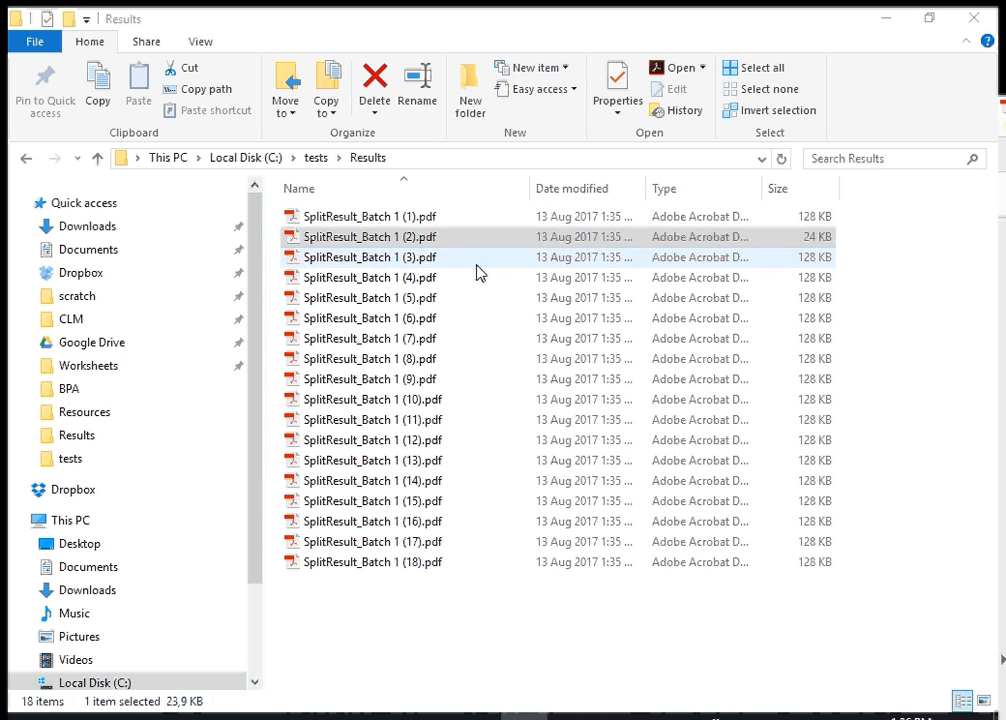
{"action": "key", "text": "Return"}
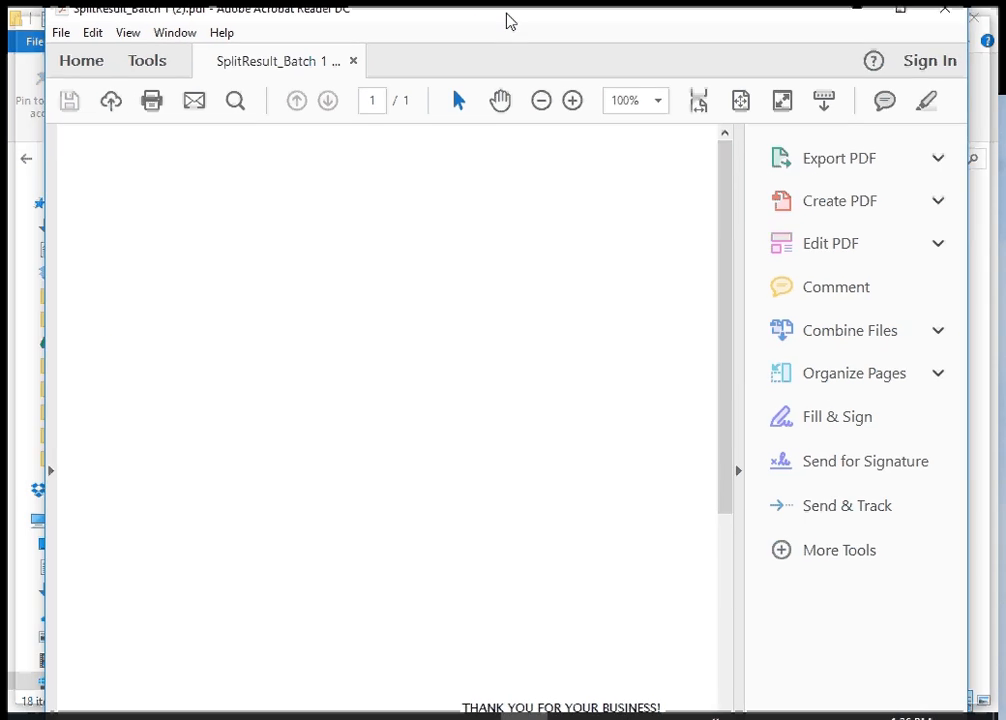
{"action": "left_click", "coordinate": [620, 108]}
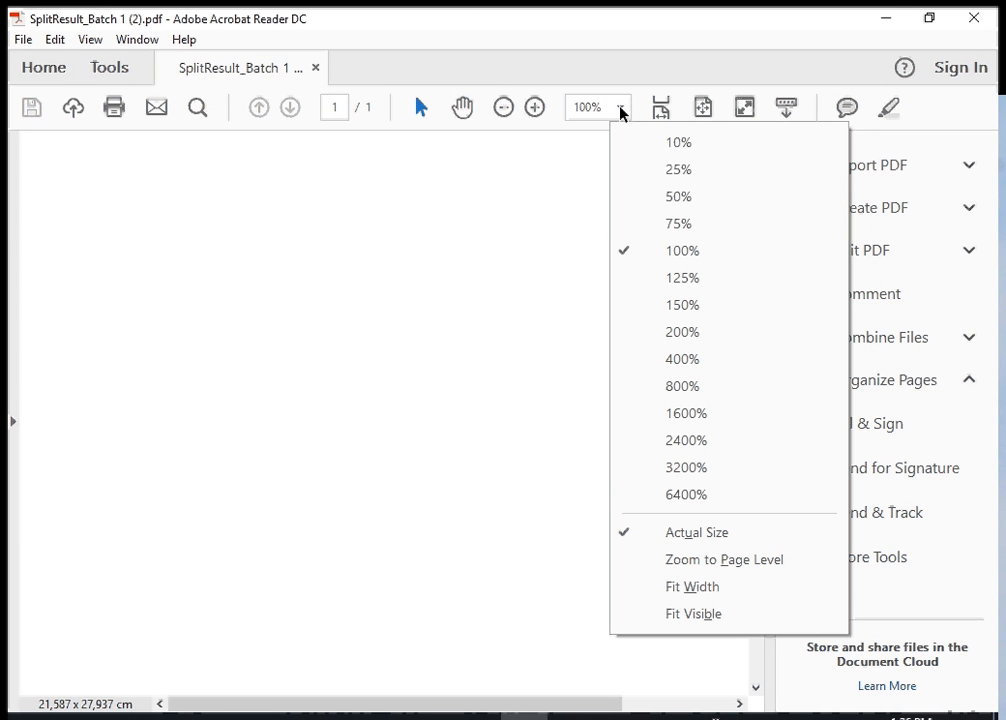
{"action": "left_click", "coordinate": [644, 198]}
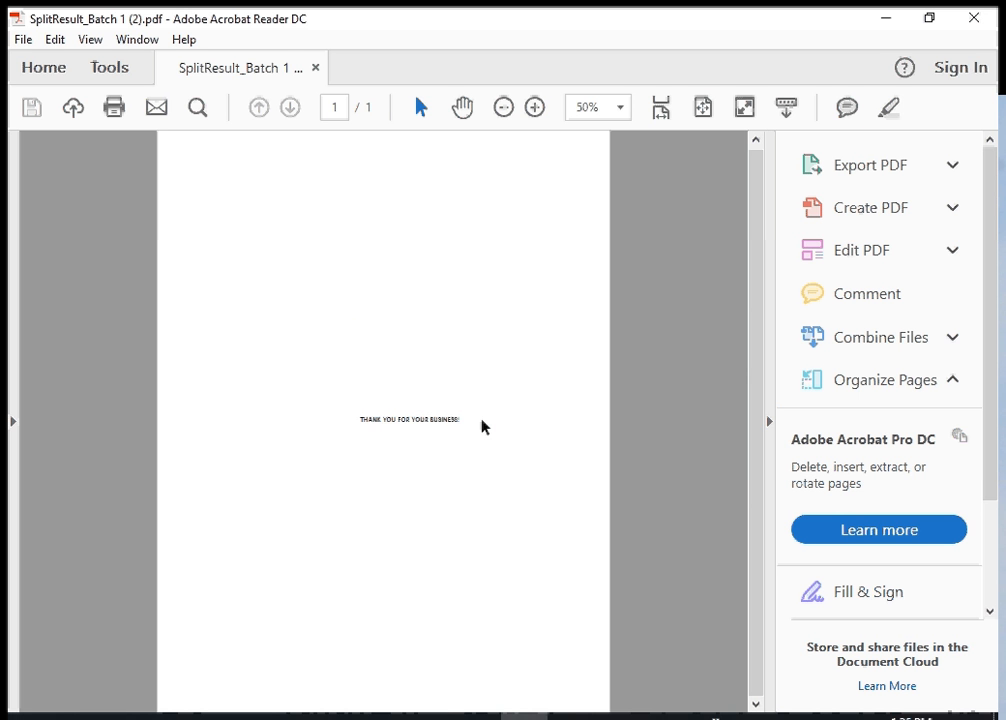
{"action": "left_click", "coordinate": [885, 20]}
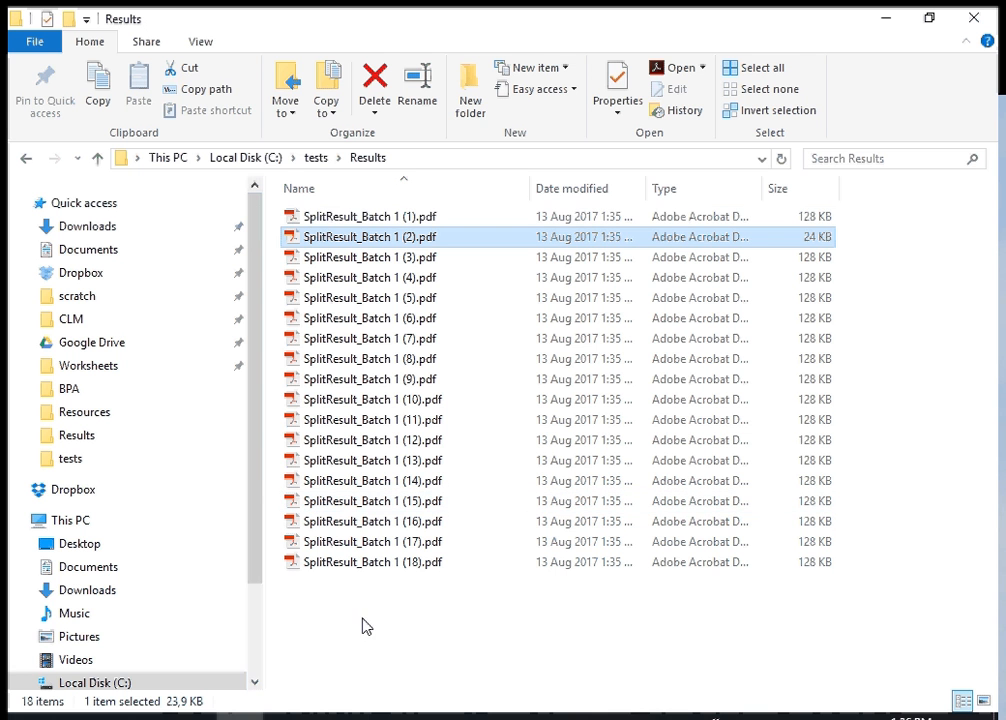
Switch to SQL Server Management Studio, rerun the dbo.documents query to check the recorded split files, then minimize the window
{"action": "left_click", "coordinate": [382, 716]}
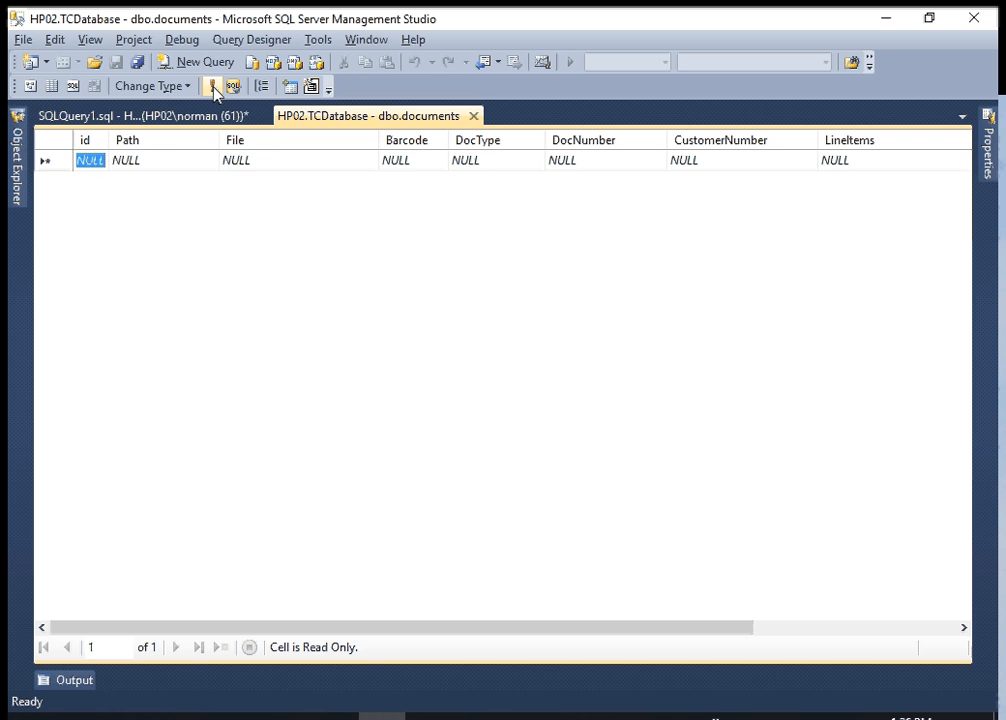
{"action": "left_click", "coordinate": [213, 87]}
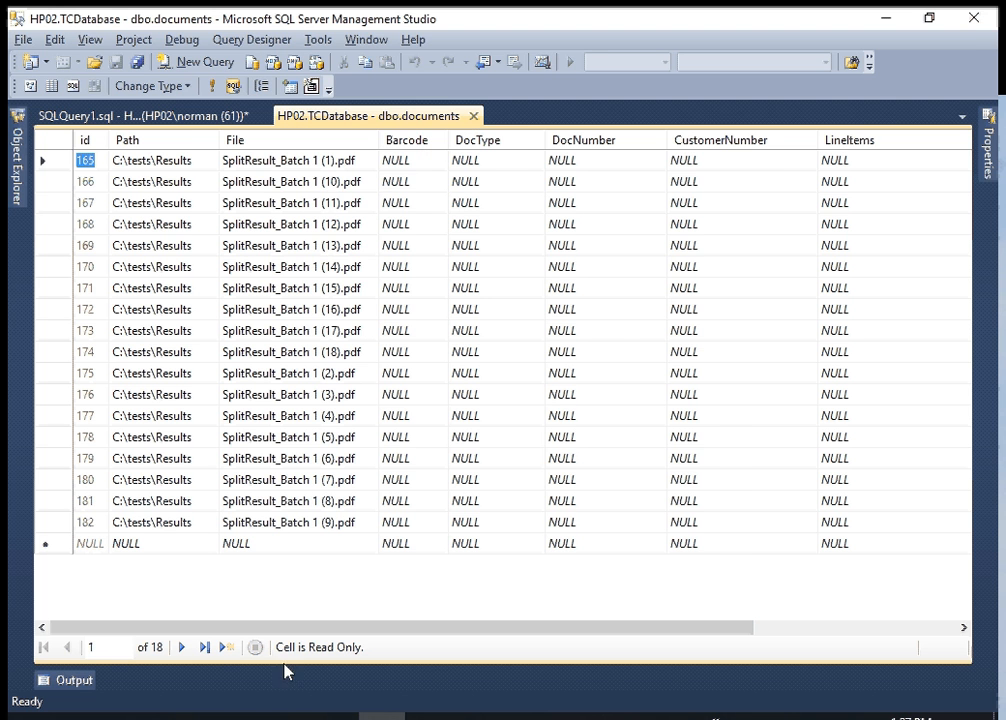
{"action": "left_click", "coordinate": [886, 18]}
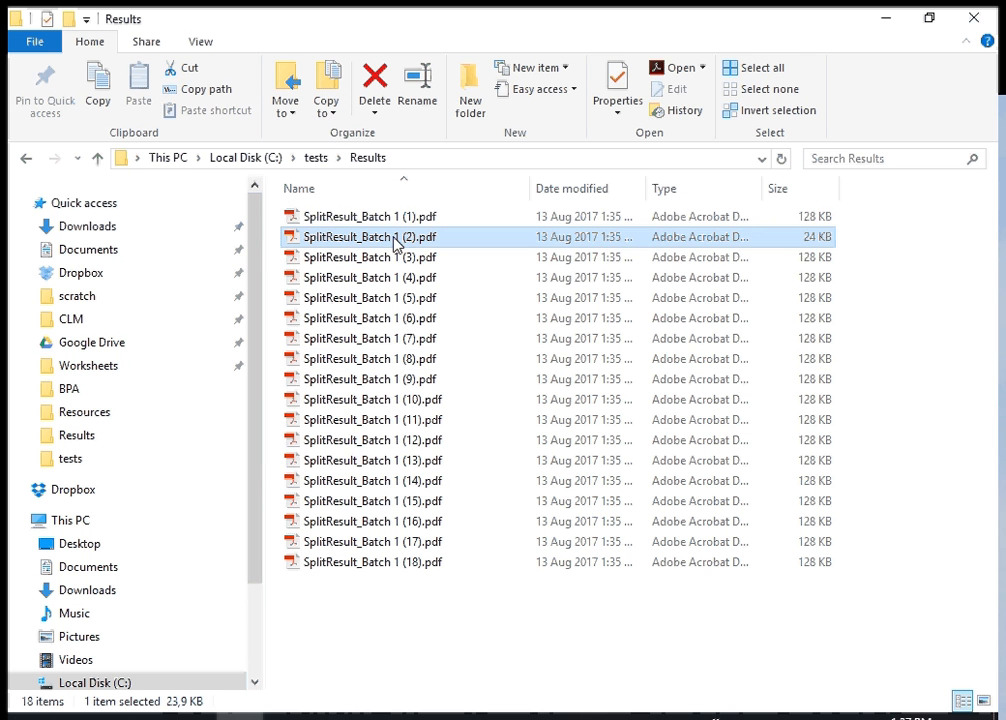
Switch back to TaskCentre and select the "40. Scan barcodes and update from recordset" task
{"action": "mouse_move", "coordinate": [430, 717]}
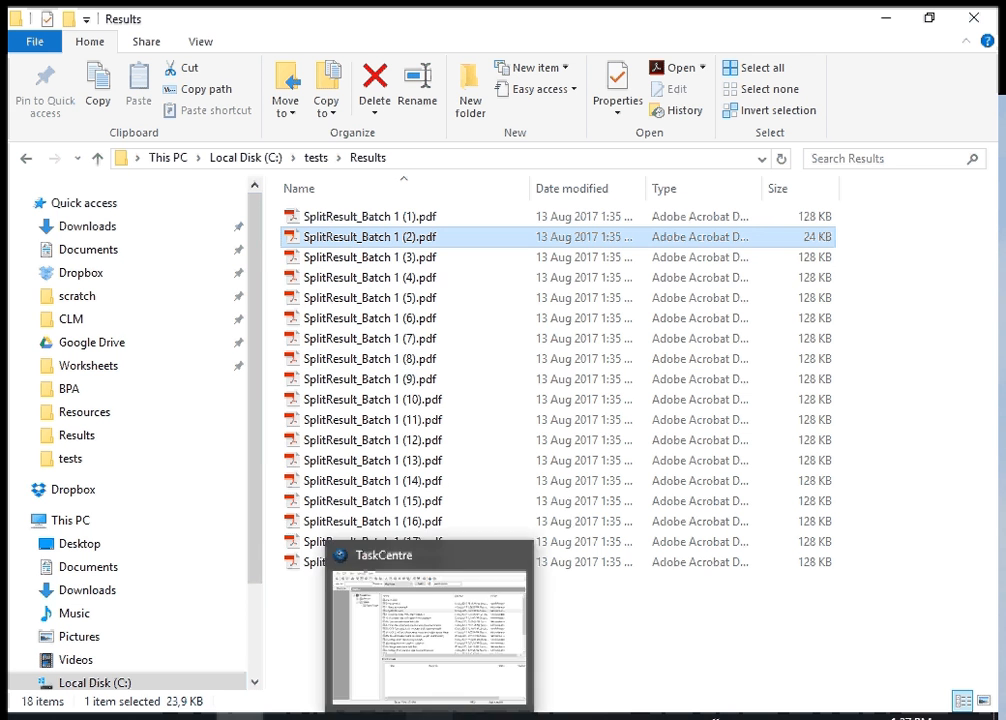
{"action": "left_click", "coordinate": [370, 553]}
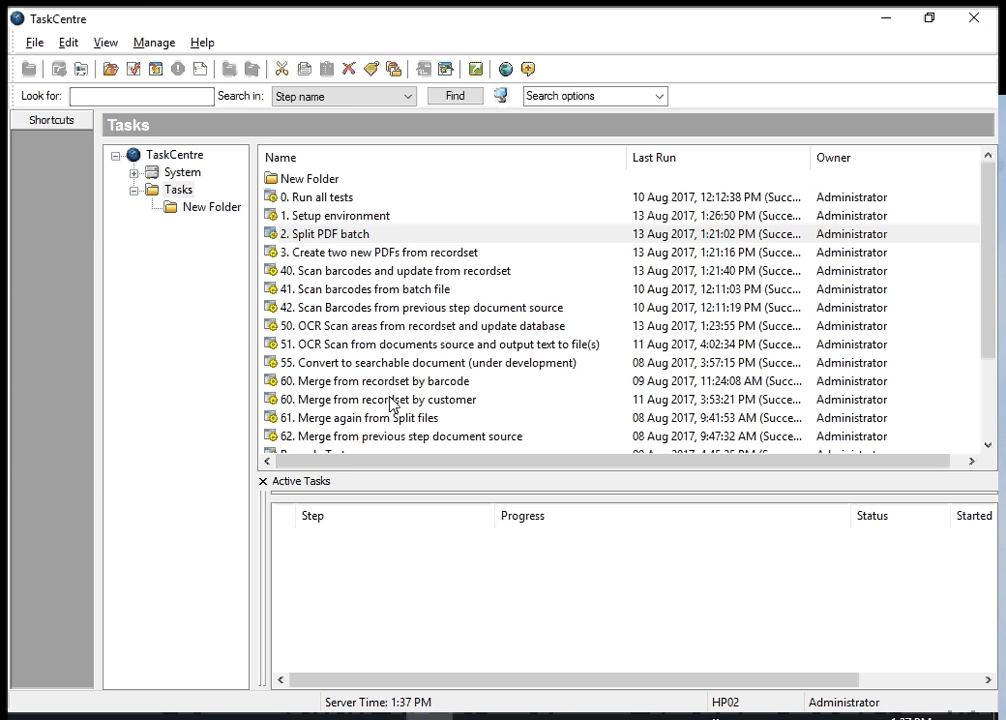
{"action": "left_click", "coordinate": [355, 272]}
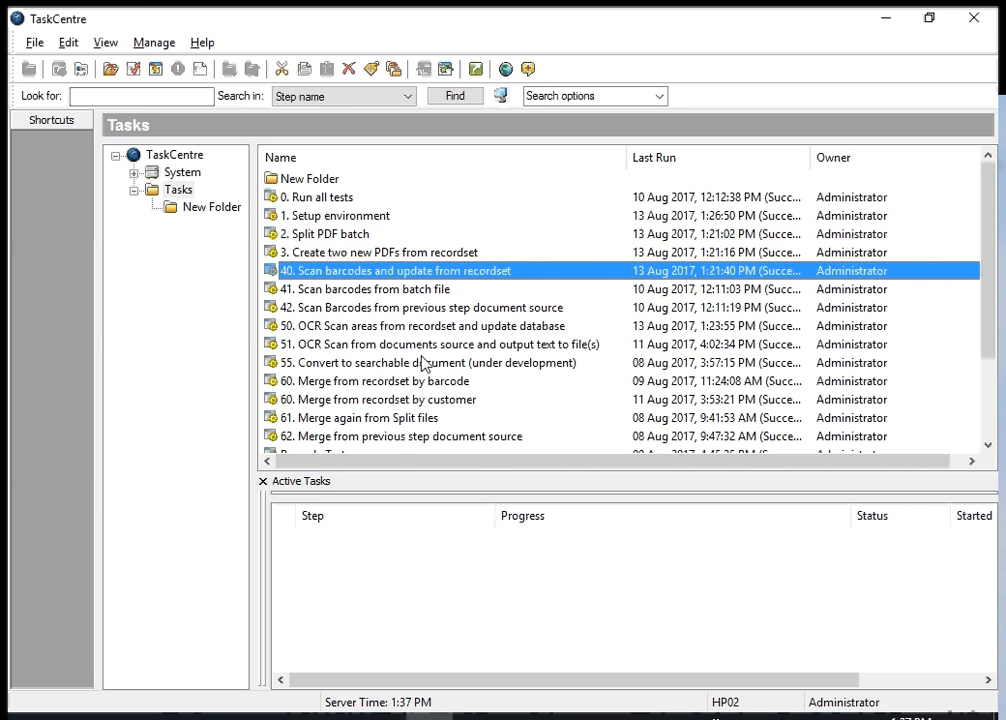